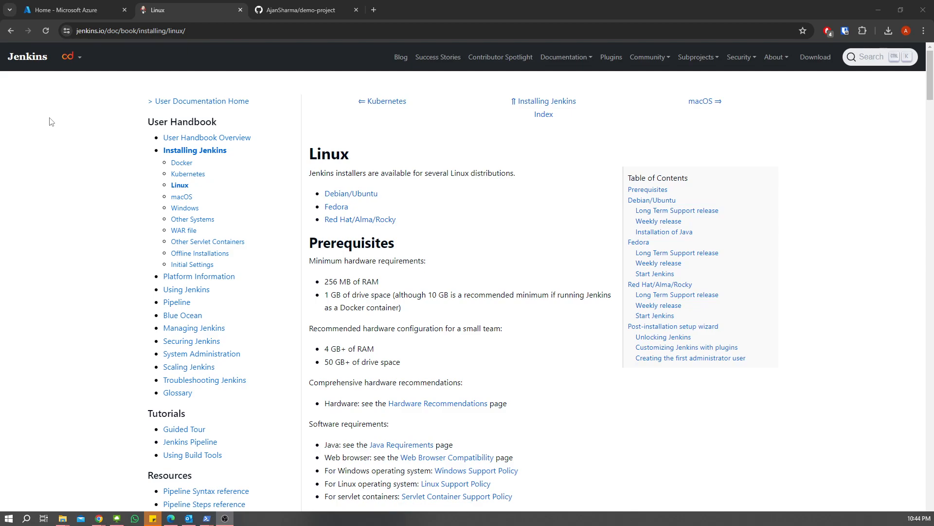
- After reading the Jenkins Linux install prerequisites, switch to the 'Home - Microsoft Azure' tab
{"action": "left_click", "coordinate": [53, 11]}
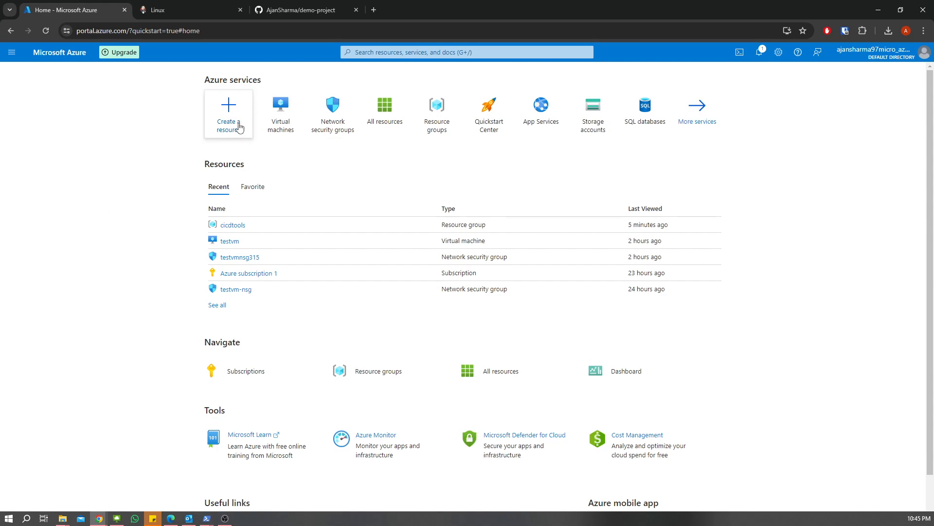
- From the Virtual machines list, start creating a new Azure virtual machine via the Create menu
{"action": "left_click", "coordinate": [282, 128]}
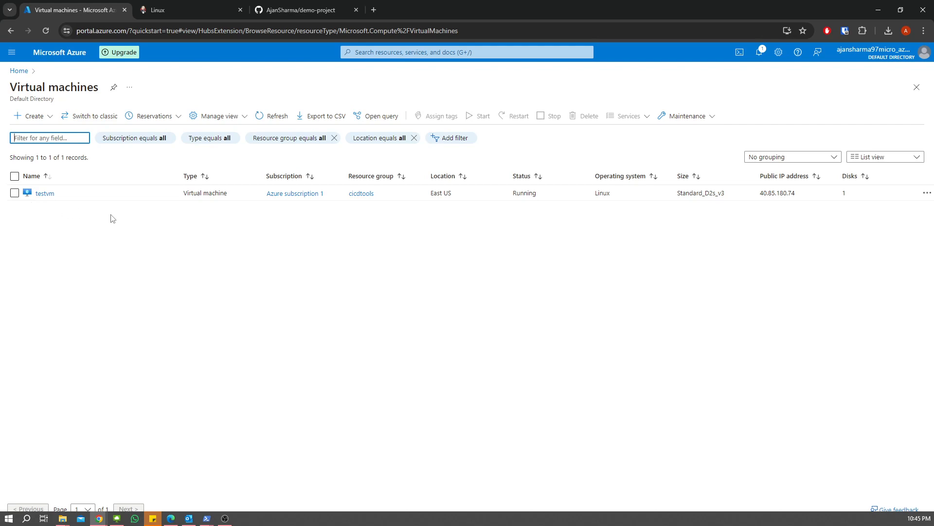
{"action": "left_click", "coordinate": [47, 117]}
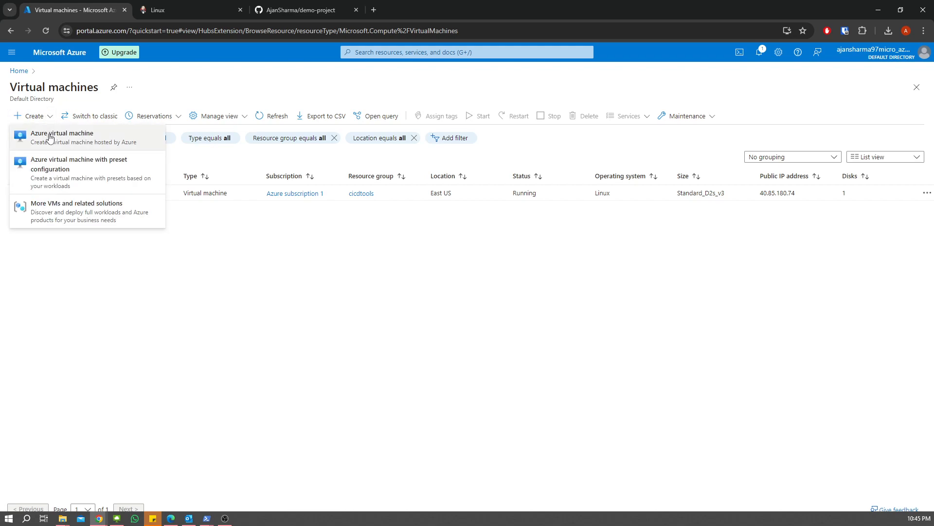
{"action": "left_click", "coordinate": [51, 136]}
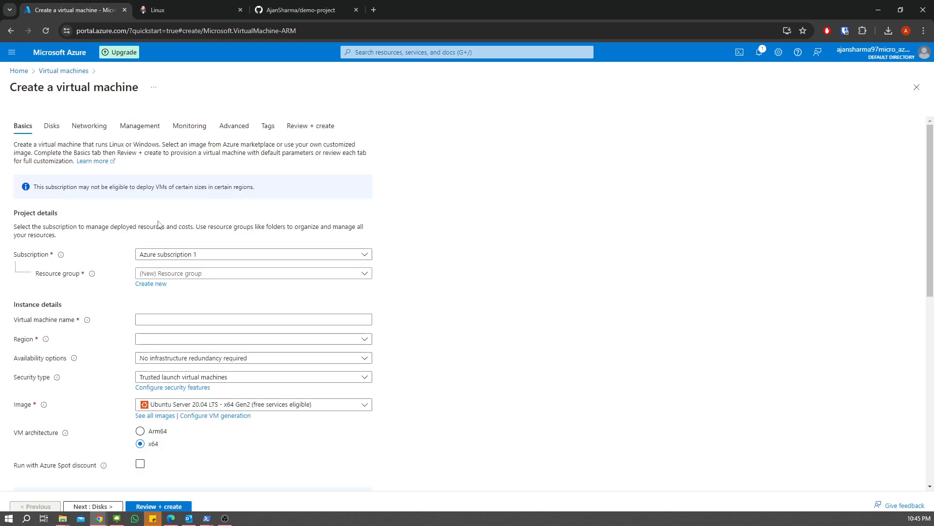
- Set resource group cicdtools, name vm-jenkins, region (US) East US and no infrastructure redundancy
{"action": "left_click", "coordinate": [183, 275]}
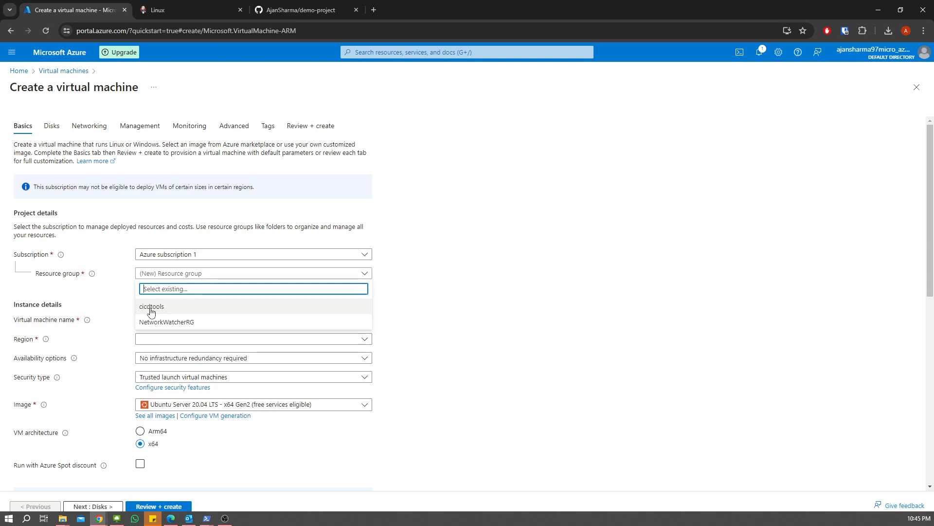
{"action": "left_click", "coordinate": [151, 312]}
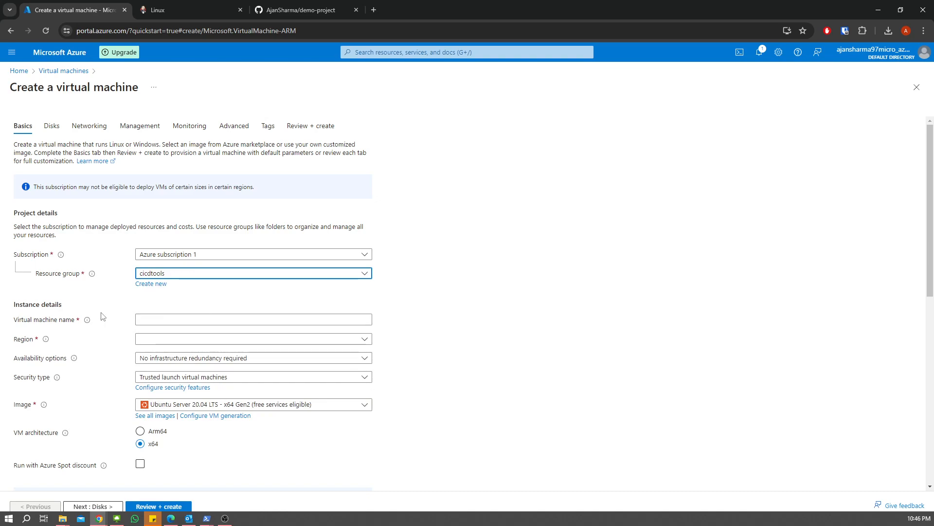
{"action": "left_click", "coordinate": [144, 320]}
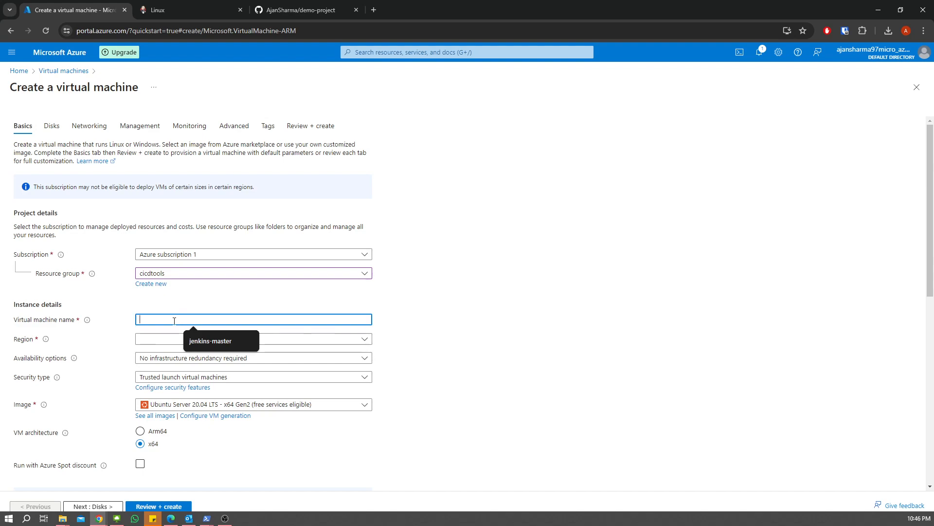
{"action": "type", "text": "v"}
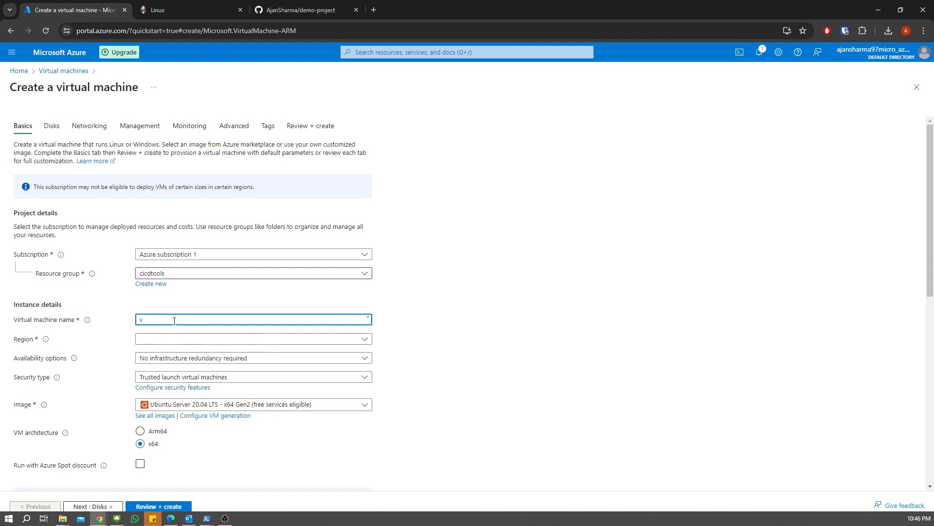
{"action": "type", "text": "m-jenkins"}
{"action": "left_click", "coordinate": [194, 338]}
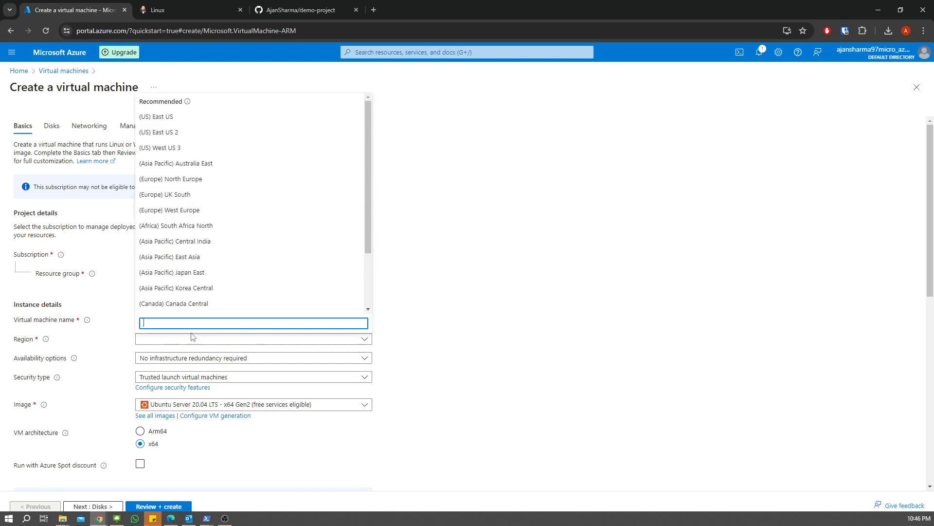
{"action": "left_click", "coordinate": [250, 117]}
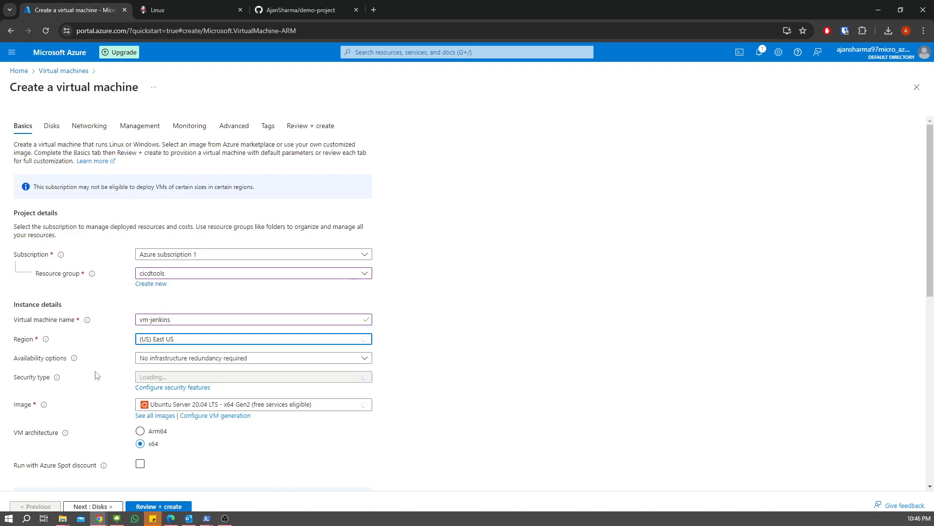
{"action": "left_click", "coordinate": [208, 361]}
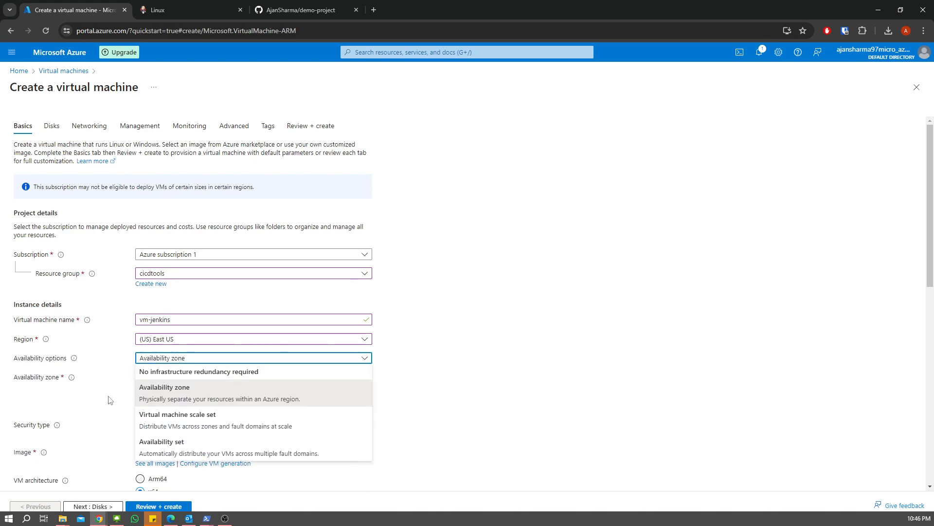
{"action": "left_click", "coordinate": [209, 371]}
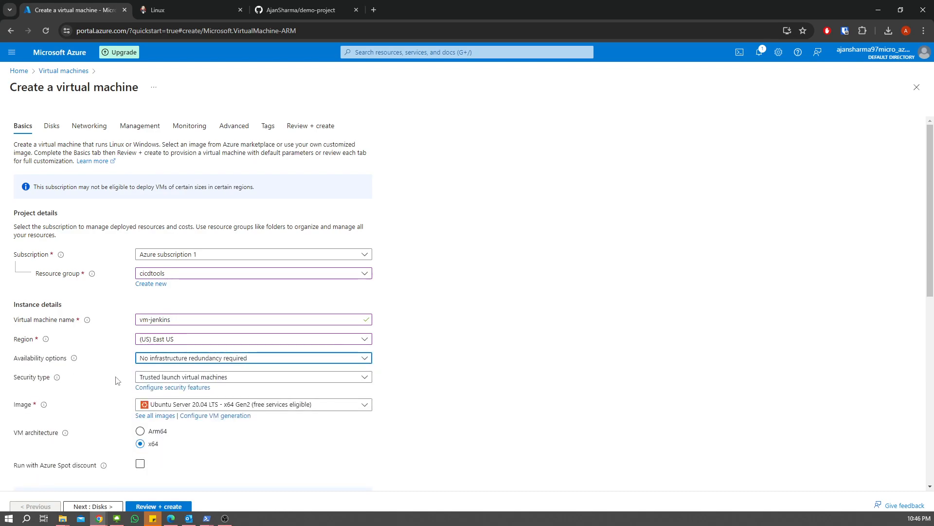
{"action": "scroll", "coordinate": [167, 333], "scroll_direction": "down", "scroll_amount": 2}
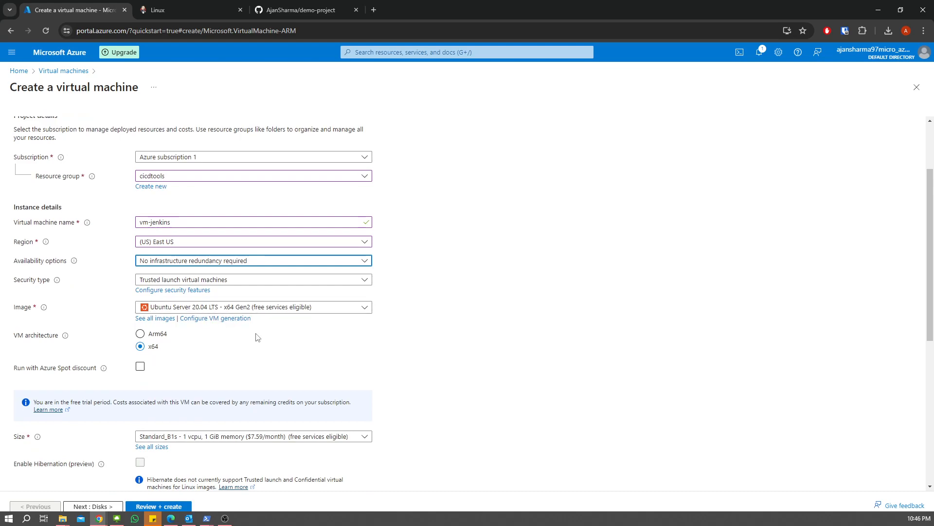
{"action": "scroll", "coordinate": [162, 376], "scroll_direction": "down", "scroll_amount": 3}
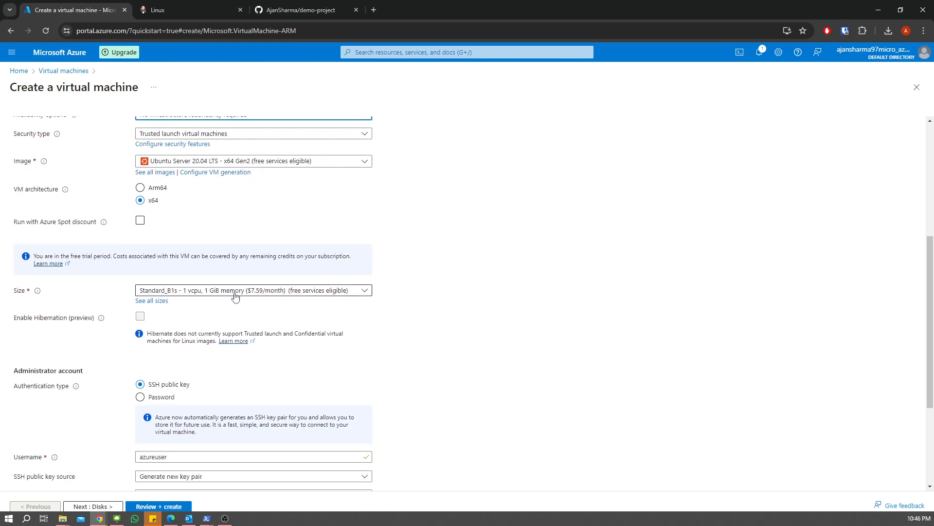
- Pick Standard_D2s_v3 (2 vCPUs, 8 GiB) from the size list sorted by monthly cost, then go to Disks
{"action": "left_click", "coordinate": [155, 301]}
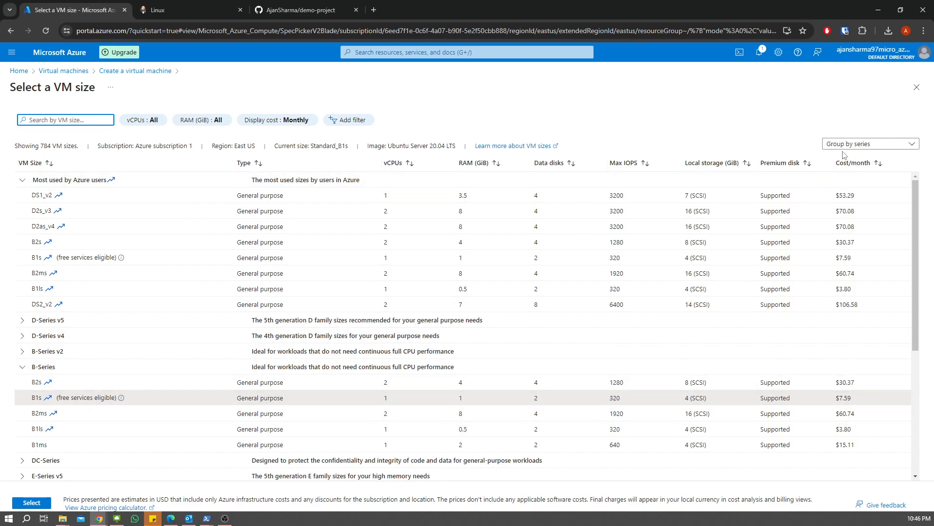
{"action": "left_click", "coordinate": [865, 165]}
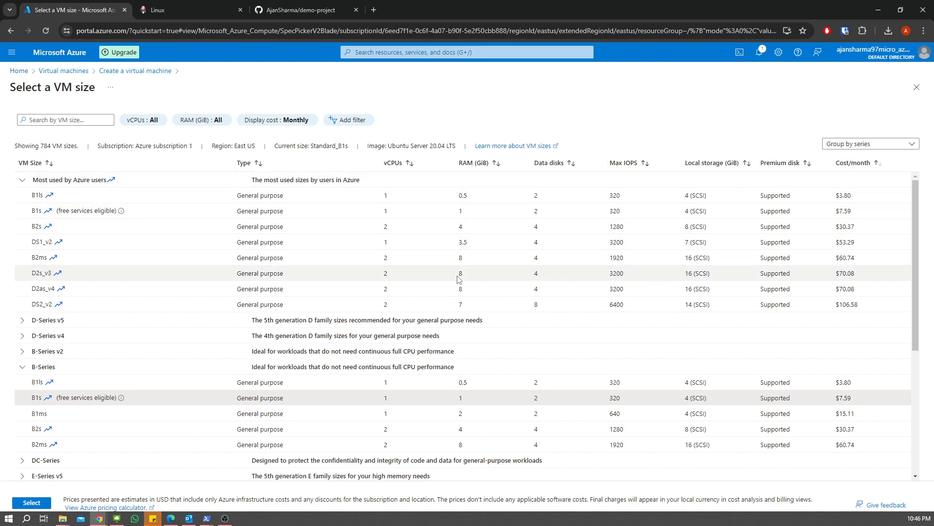
{"action": "left_click", "coordinate": [39, 273]}
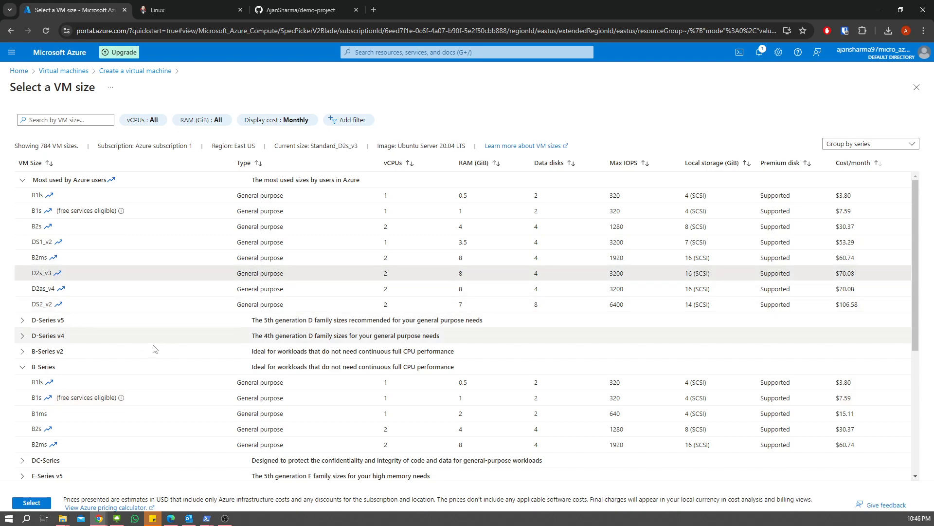
{"action": "left_click", "coordinate": [32, 502]}
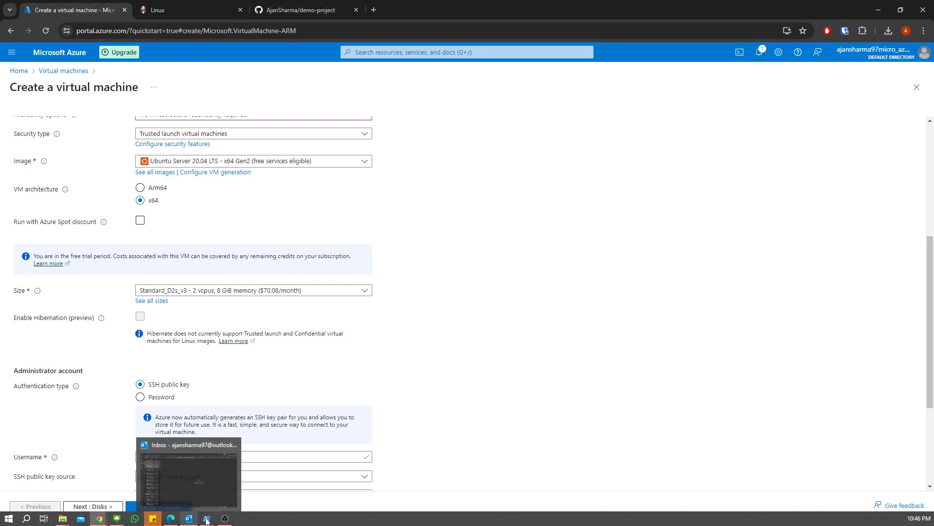
{"action": "scroll", "coordinate": [530, 337], "scroll_direction": "down", "scroll_amount": 2}
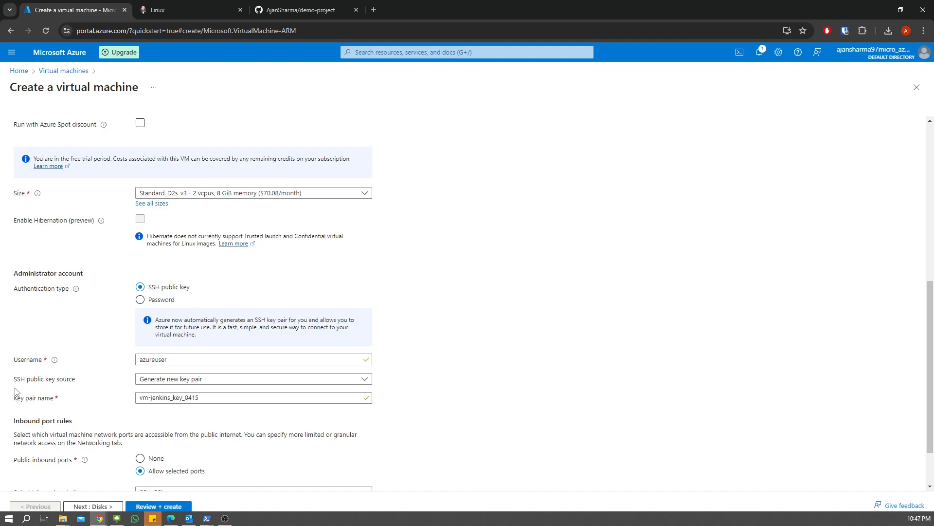
{"action": "scroll", "coordinate": [90, 341], "scroll_direction": "down", "scroll_amount": 1}
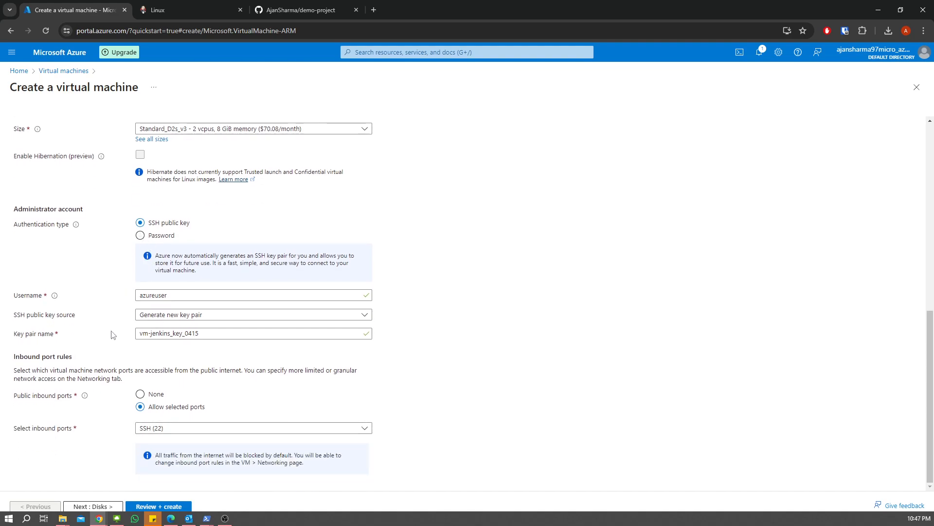
{"action": "left_click", "coordinate": [97, 506]}
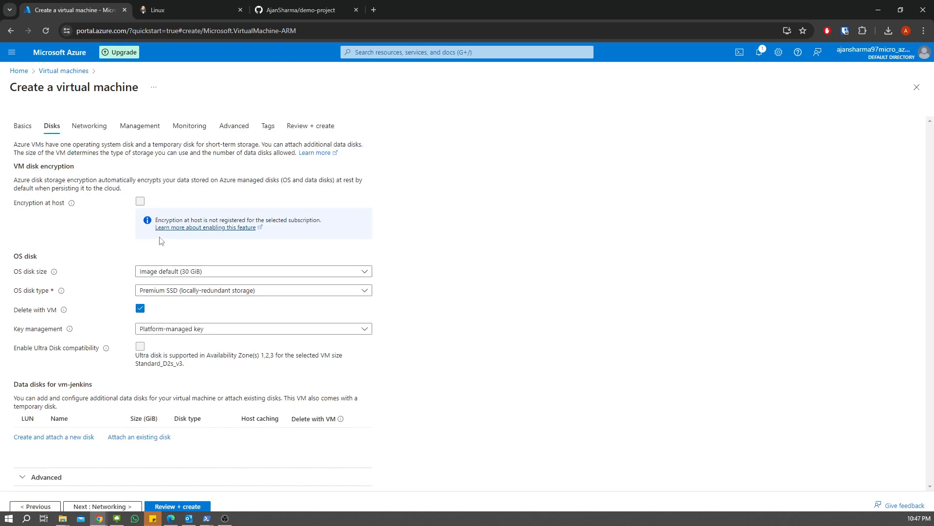
- Set the OS disk type to Standard HDD
{"action": "left_click", "coordinate": [221, 291]}
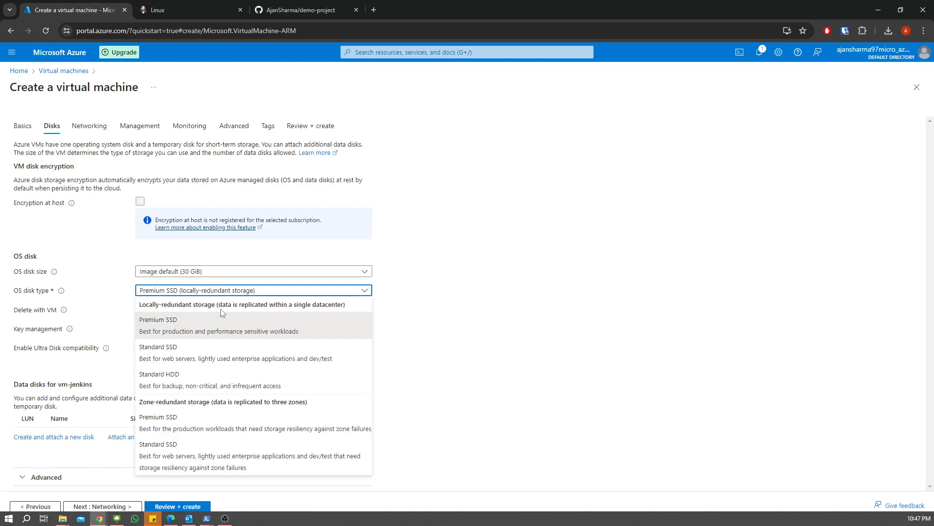
{"action": "left_click", "coordinate": [183, 378]}
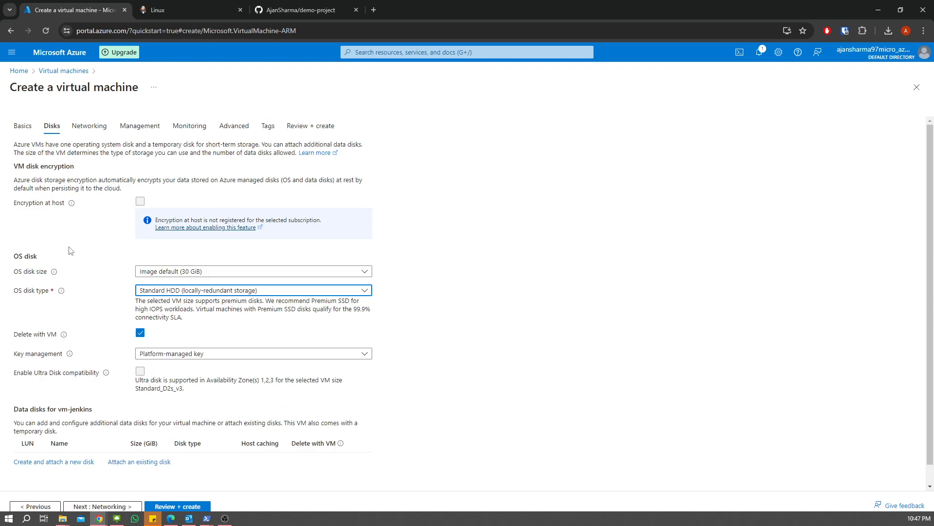
{"action": "scroll", "coordinate": [73, 258], "scroll_direction": "down", "scroll_amount": 1}
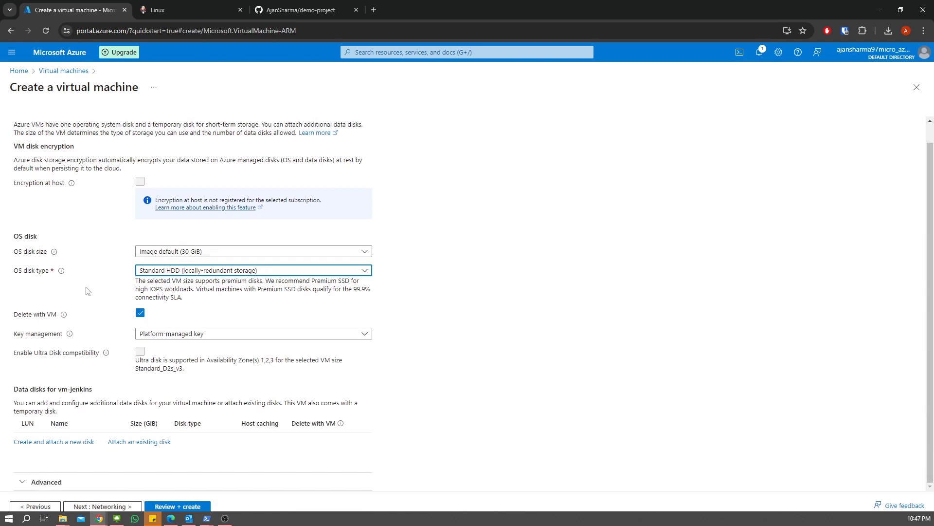
- In Networking, have the public IP and NIC deleted along with the VM
{"action": "left_click", "coordinate": [102, 507]}
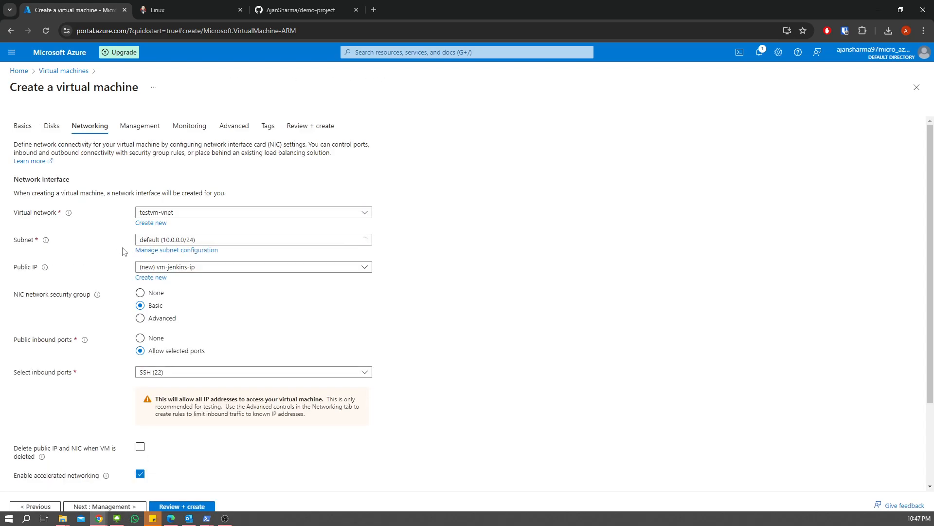
{"action": "scroll", "coordinate": [97, 318], "scroll_direction": "down", "scroll_amount": 1}
{"action": "scroll", "coordinate": [97, 319], "scroll_direction": "down", "scroll_amount": 1}
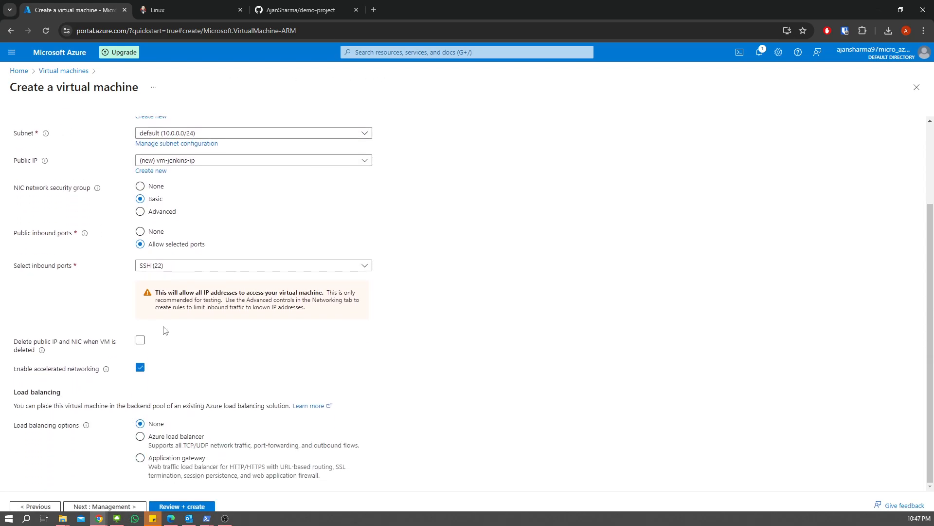
{"action": "left_click", "coordinate": [140, 340]}
- Disable boot diagnostics under Monitoring and advance to the Tags tab, leaving tags empty
{"action": "left_click", "coordinate": [117, 506]}
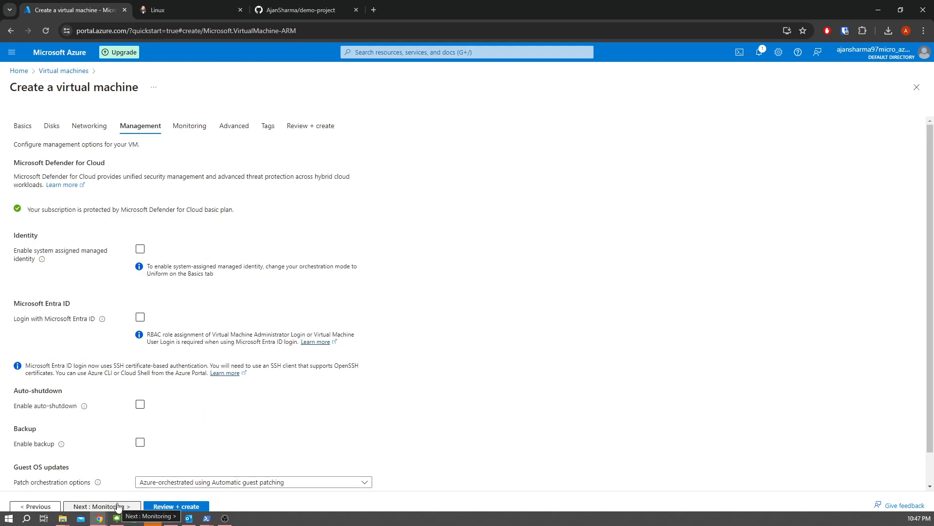
{"action": "left_click", "coordinate": [118, 506]}
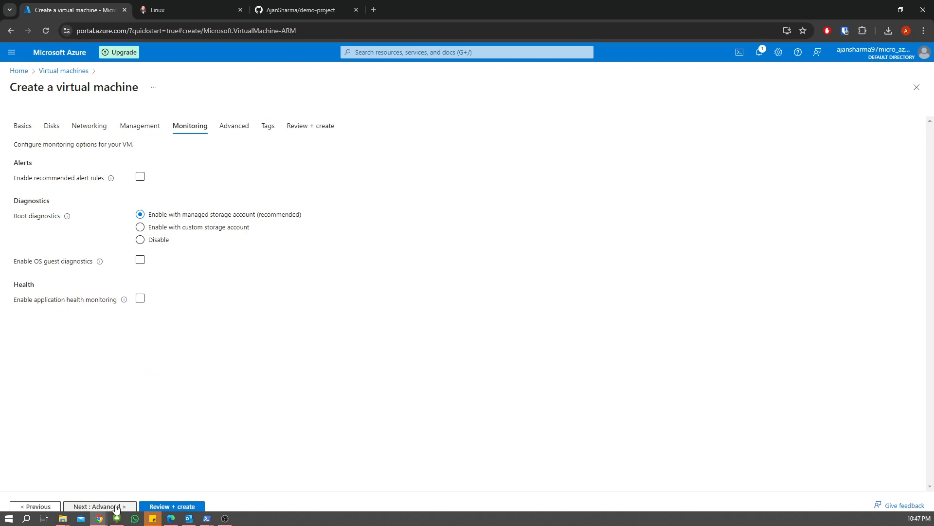
{"action": "left_click", "coordinate": [140, 239]}
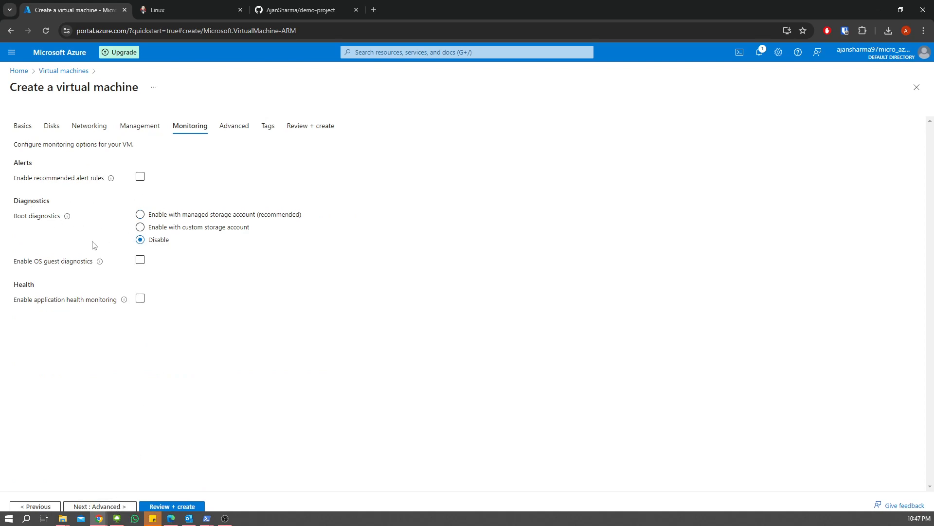
{"action": "left_click", "coordinate": [101, 506]}
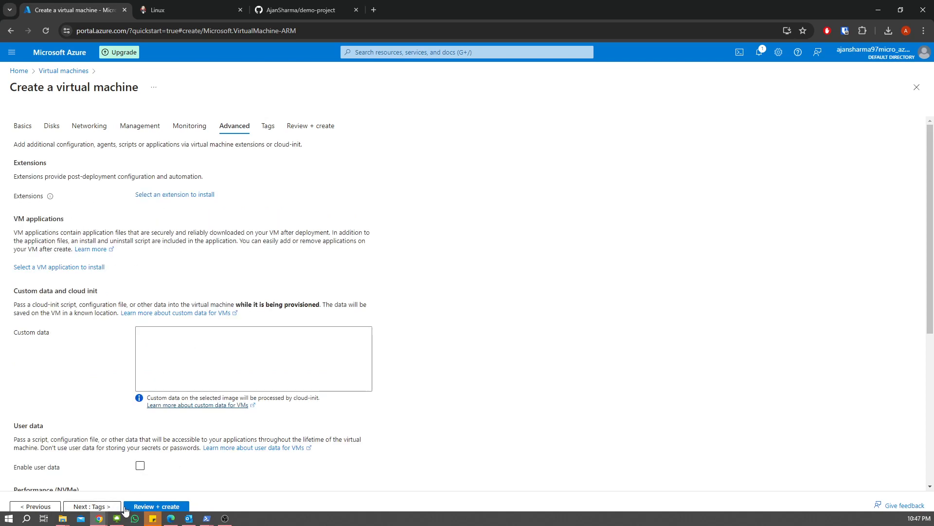
{"action": "left_click", "coordinate": [97, 506]}
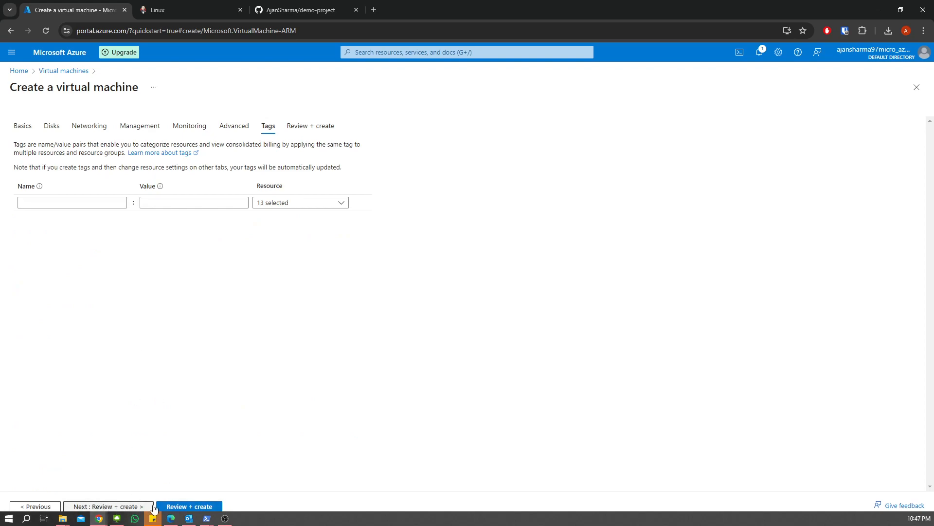
- Review the validated vm-jenkins summary and start creation to get the Generate new key pair prompt
{"action": "left_click", "coordinate": [128, 507]}
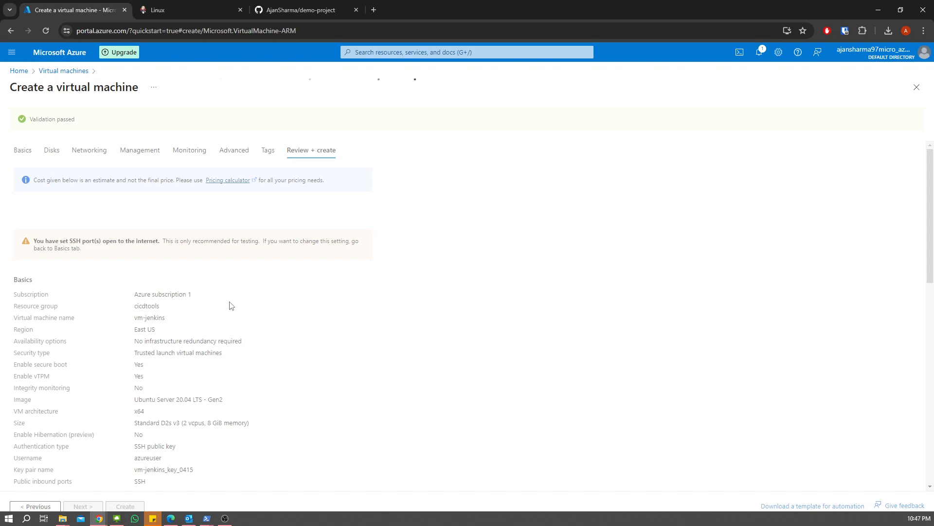
{"action": "scroll", "coordinate": [231, 305], "scroll_direction": "down", "scroll_amount": 15}
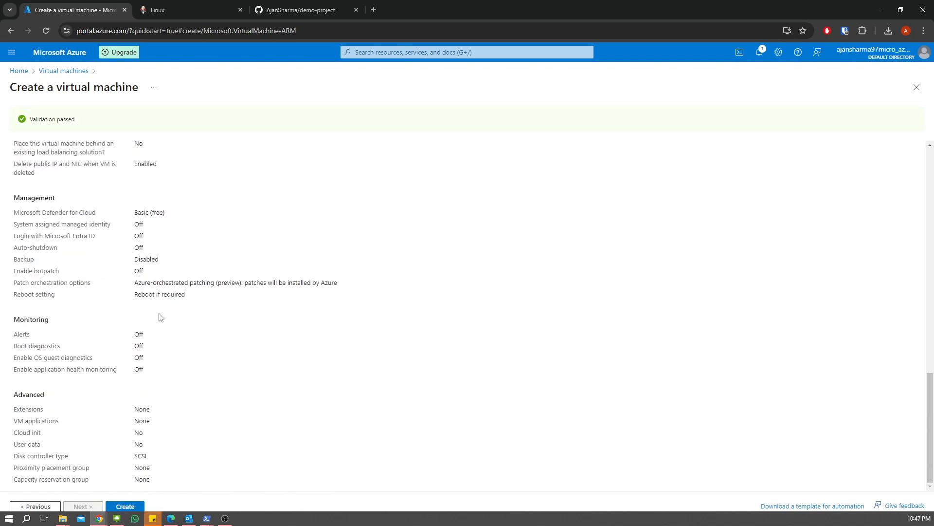
{"action": "scroll", "coordinate": [161, 311], "scroll_direction": "up", "scroll_amount": 10}
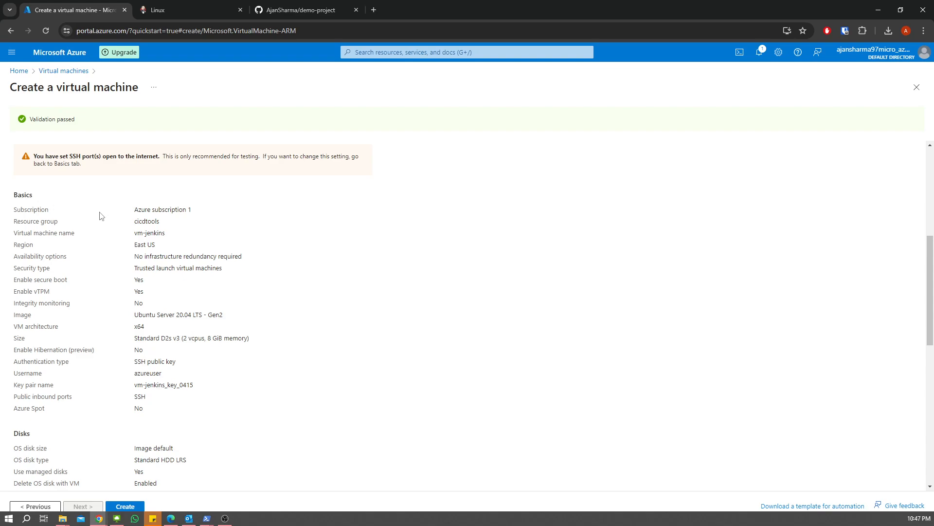
{"action": "scroll", "coordinate": [102, 216], "scroll_direction": "down", "scroll_amount": 10}
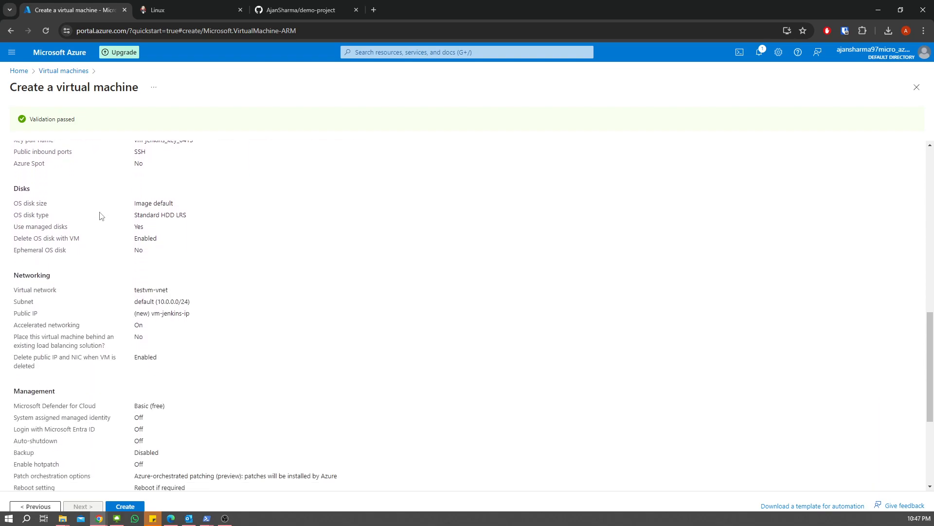
{"action": "left_click", "coordinate": [131, 509]}
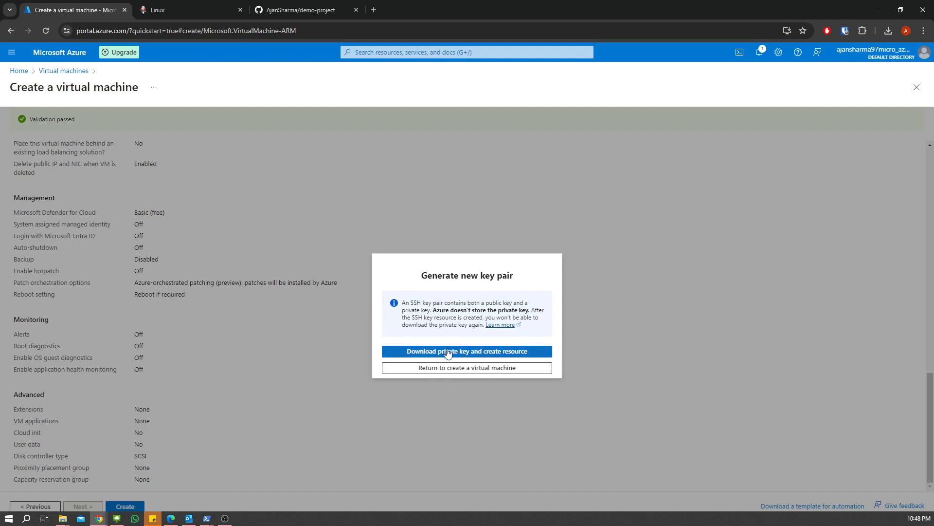
- Download the private key to create vm-jenkins and follow the deployment in notifications
{"action": "left_click", "coordinate": [449, 352]}
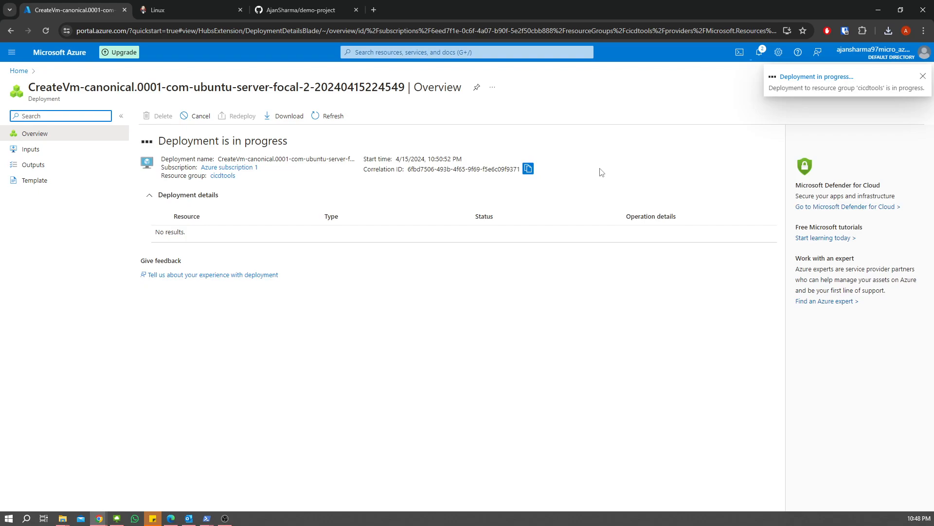
{"action": "left_click", "coordinate": [759, 53]}
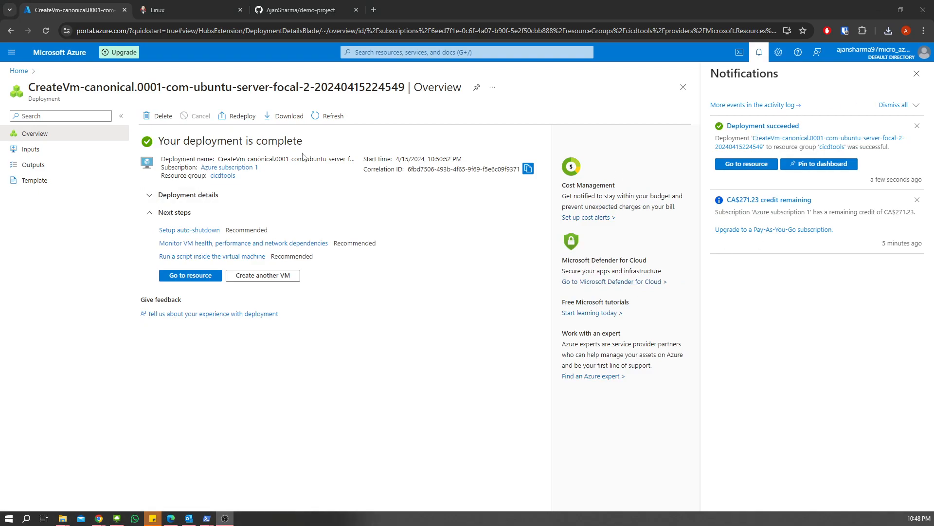
- Open the deployed vm-jenkins overview, dismiss the credit notice, and show its Connect options
{"action": "left_click", "coordinate": [747, 164]}
{"action": "left_click", "coordinate": [918, 200]}
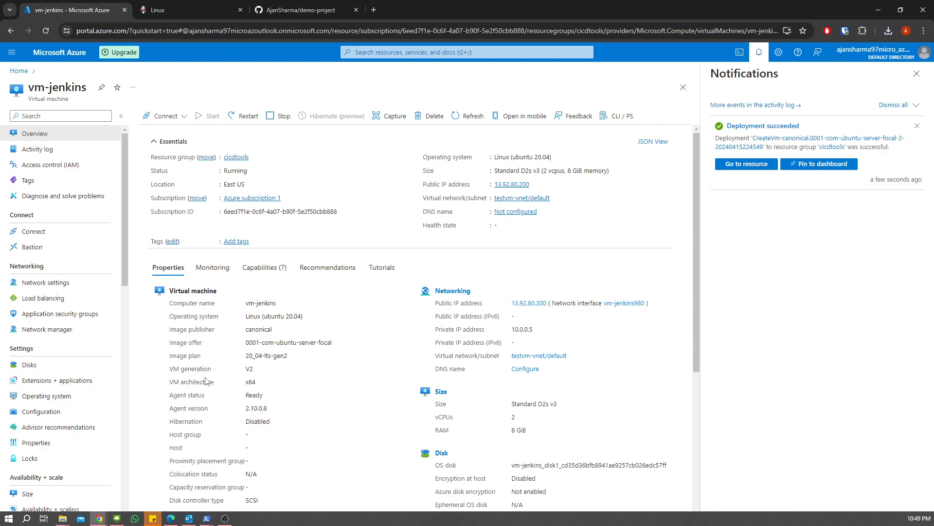
{"action": "scroll", "coordinate": [257, 365], "scroll_direction": "down", "scroll_amount": 5}
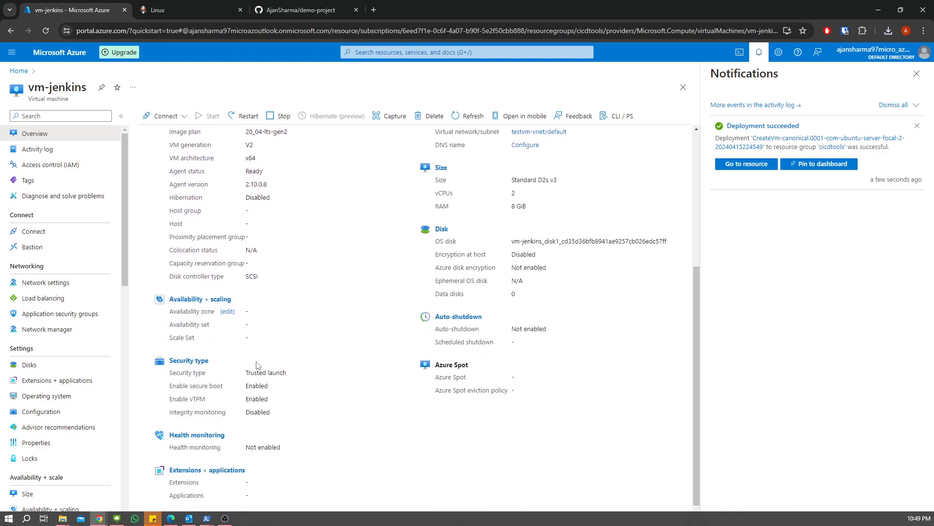
{"action": "scroll", "coordinate": [257, 365], "scroll_direction": "up", "scroll_amount": 5}
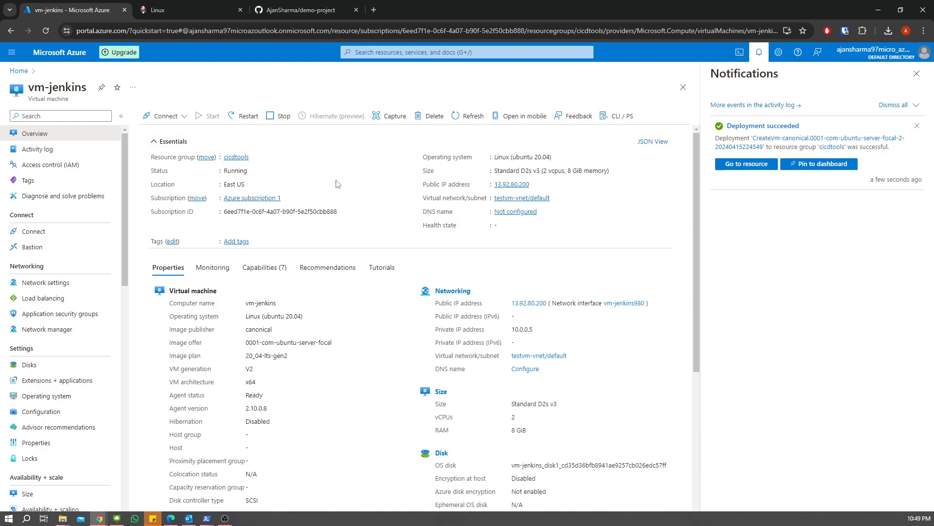
{"action": "left_click", "coordinate": [181, 117]}
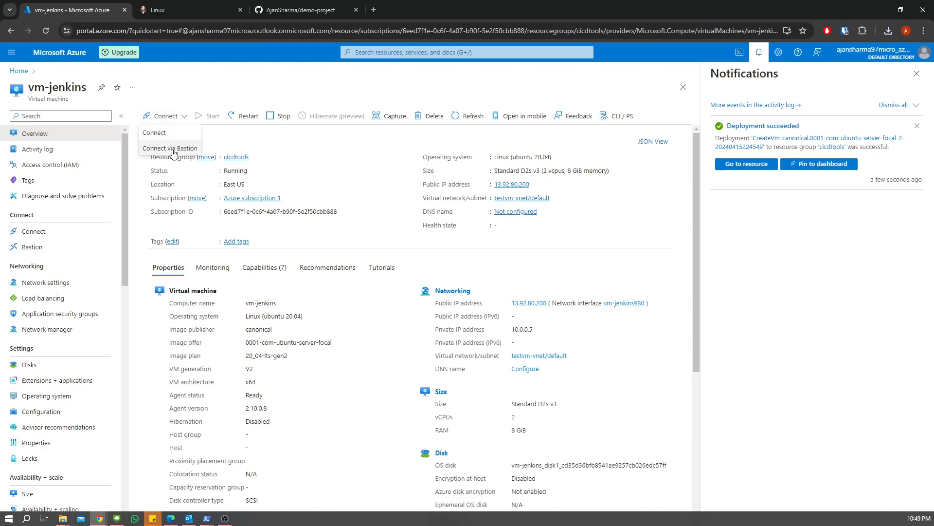
- Copy vm-jenkins's Native SSH command from the Connect page and open Windows PowerShell
{"action": "left_click", "coordinate": [156, 134]}
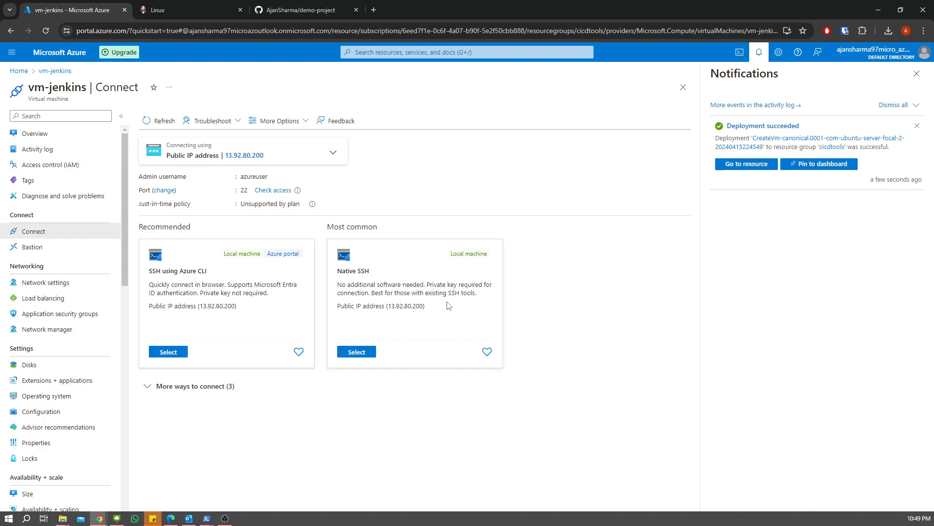
{"action": "mouse_move", "coordinate": [223, 158]}
{"action": "left_click", "coordinate": [367, 355]}
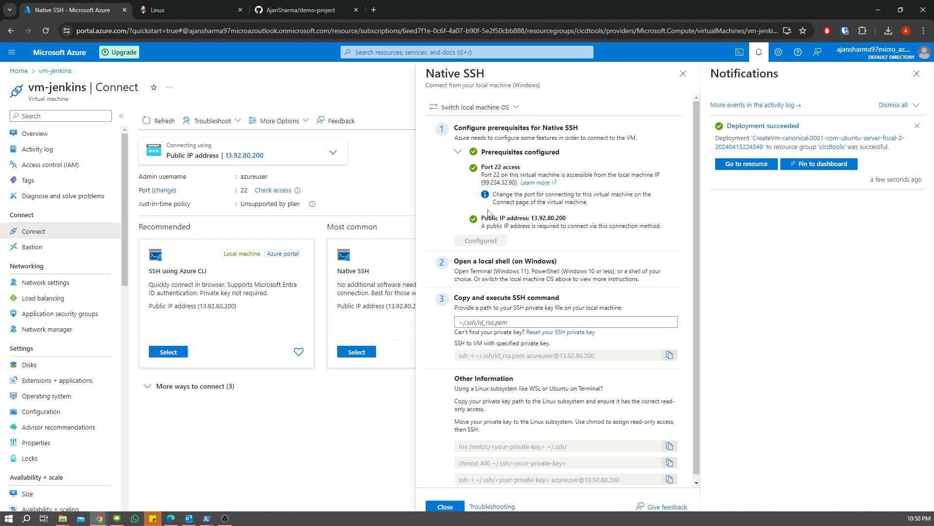
{"action": "left_click_drag", "start_coordinate": [453, 297], "coordinate": [581, 301]}
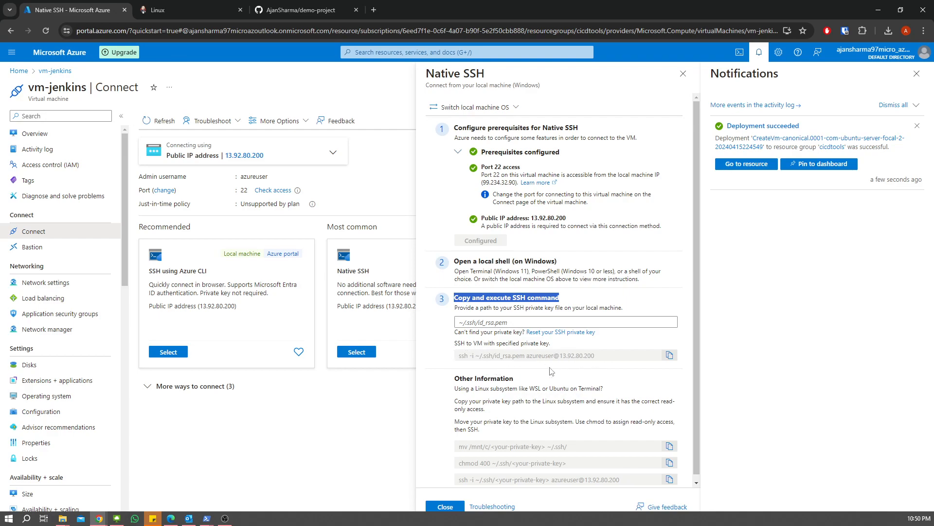
{"action": "left_click", "coordinate": [669, 356]}
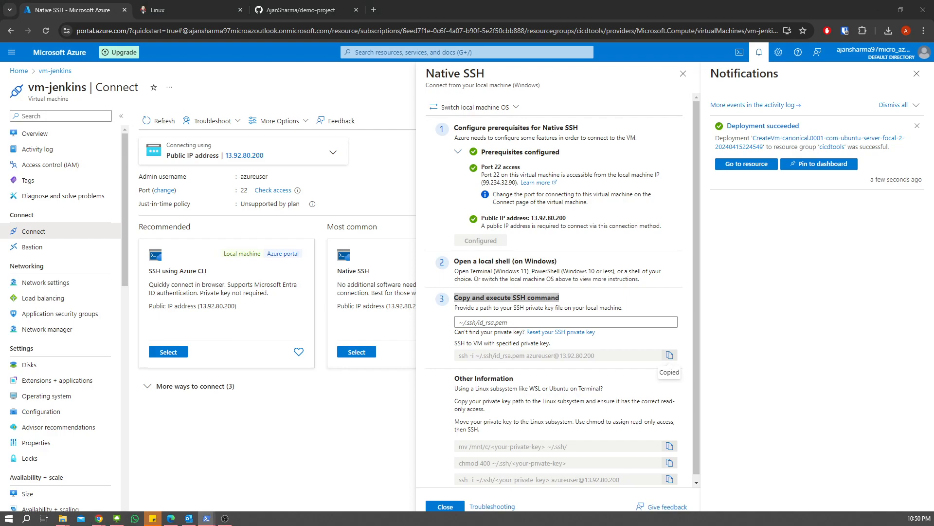
{"action": "left_click", "coordinate": [207, 518]}
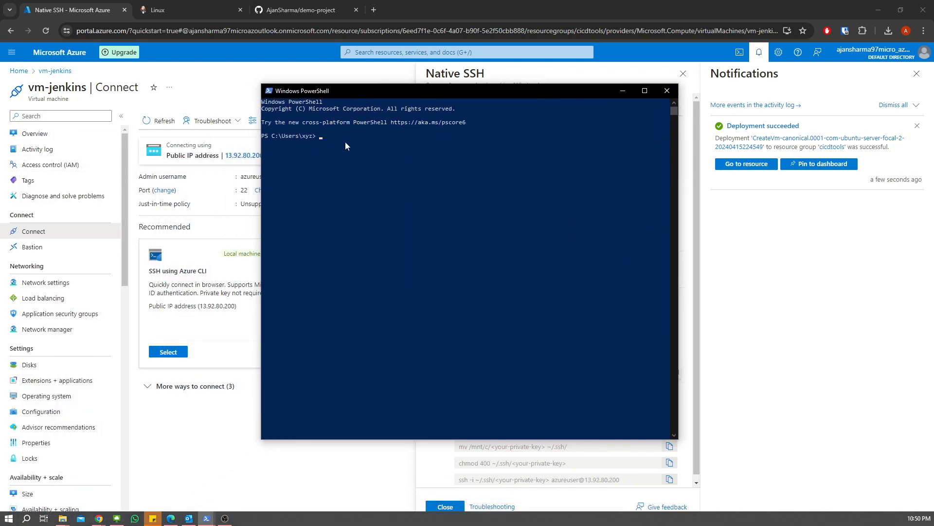
- Paste the ssh command to 13.92.80.200 and change the key path's folder to Downloads
{"action": "key", "text": "ctrl+v"}
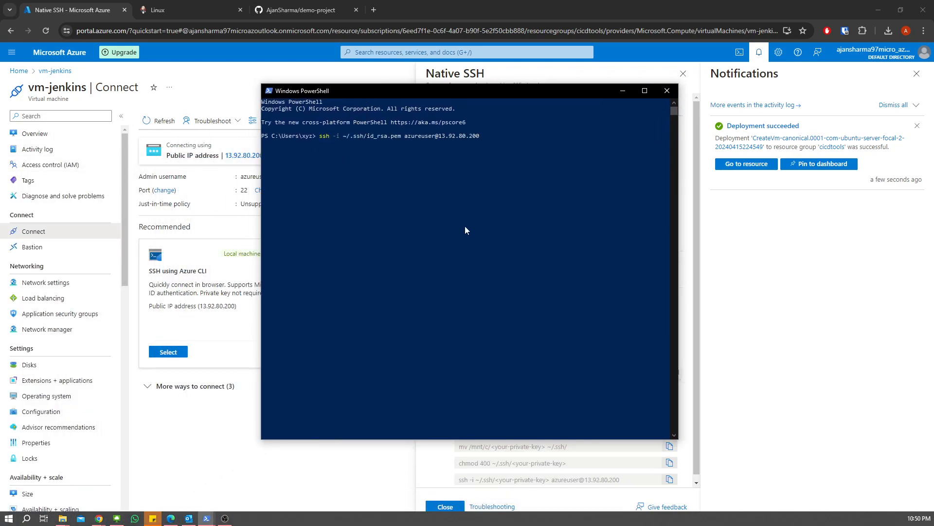
{"action": "key", "text": "Left"}
{"action": "key", "text": "Left"}
{"action": "key", "text": "Left"}
{"action": "key", "text": "Left"}
{"action": "key", "text": "Left"}
{"action": "key", "text": "Left"}
{"action": "key", "text": "Left"}
{"action": "key", "text": "Left"}
{"action": "key", "text": "Left"}
{"action": "key", "text": "Left"}
{"action": "key", "text": "Left"}
{"action": "key", "text": "Left"}
{"action": "key", "text": "Right"}
{"action": "key", "text": "Right"}
{"action": "key", "text": "Right"}
{"action": "key", "text": "Right"}
{"action": "key", "text": "Right"}
{"action": "key", "text": "Right"}
{"action": "key", "text": "Right"}
{"action": "key", "text": "Right"}
{"action": "key", "text": "Right"}
{"action": "key", "text": "Right"}
{"action": "key", "text": "super+e"}
{"action": "key", "text": "Return"}
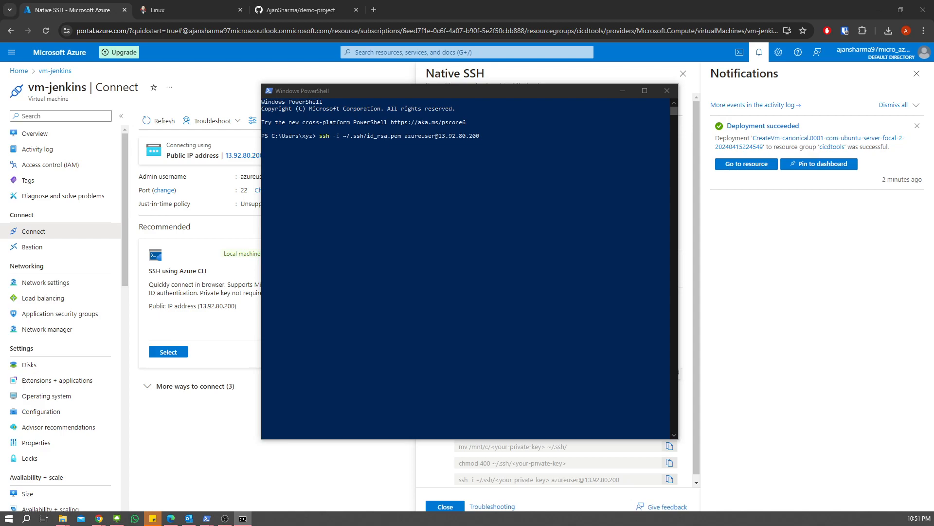
{"action": "left_click", "coordinate": [488, 183]}
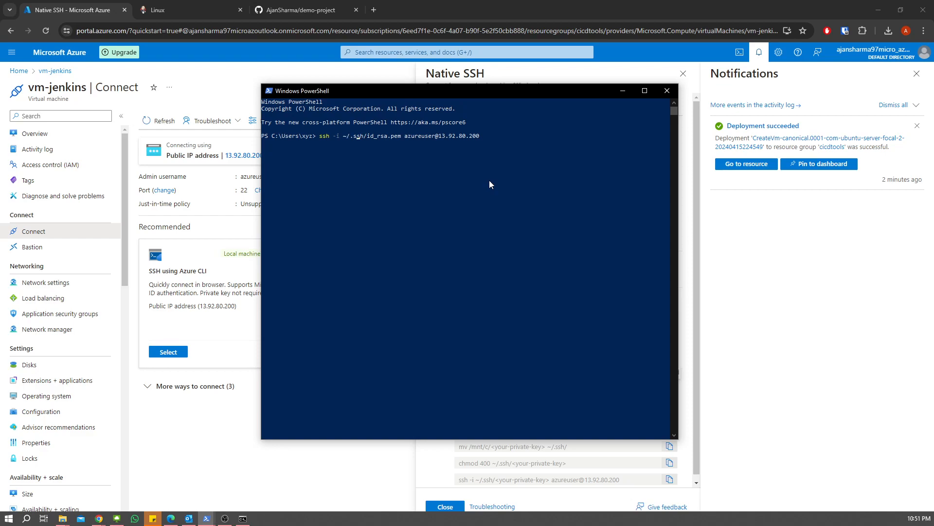
{"action": "key", "text": "BackSpace"}
{"action": "key", "text": "BackSpace"}
{"action": "key", "text": "BackSpace"}
{"action": "key", "text": "BackSpace"}
{"action": "key", "text": "BackSpace"}
{"action": "key", "text": "BackSpace"}
{"action": "key", "text": "ctrl+v"}
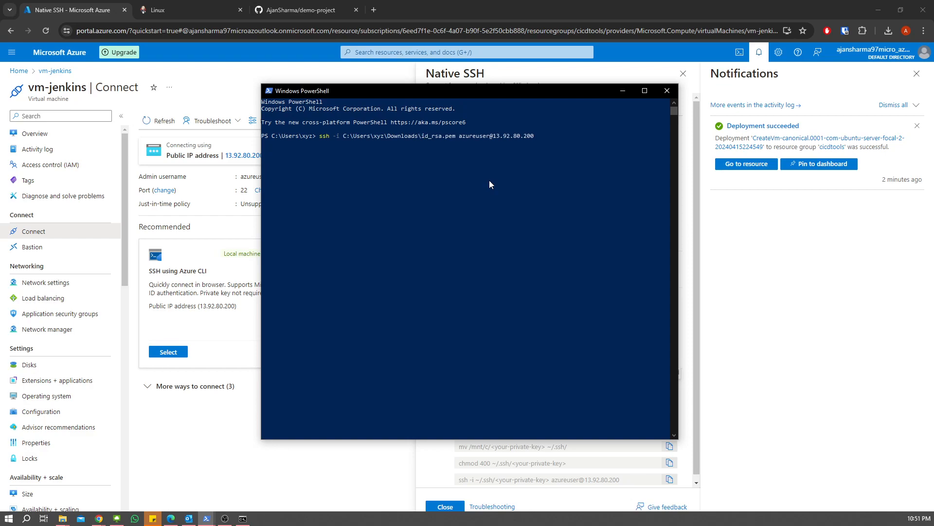
- Change the key file name in the command to vm-jenkins_key_0415.pem
{"action": "key", "text": "super+e"}
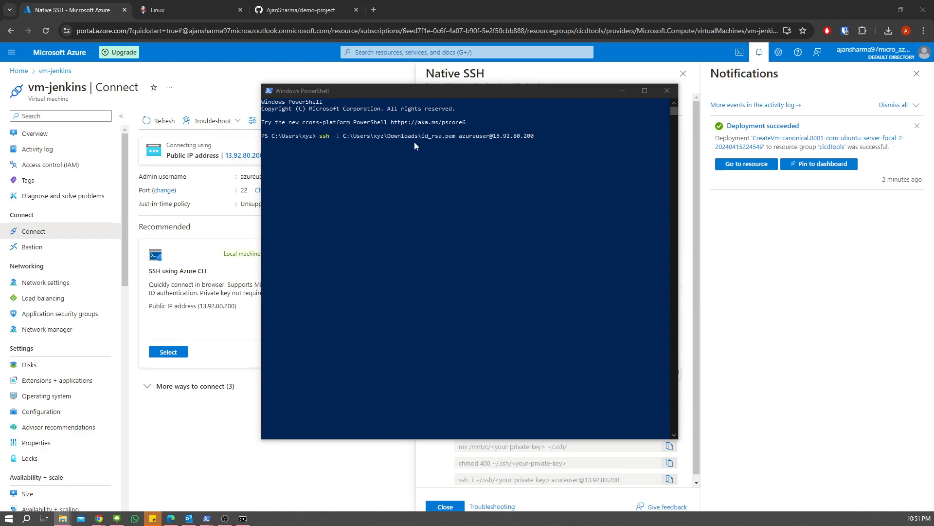
{"action": "left_click", "coordinate": [492, 158]}
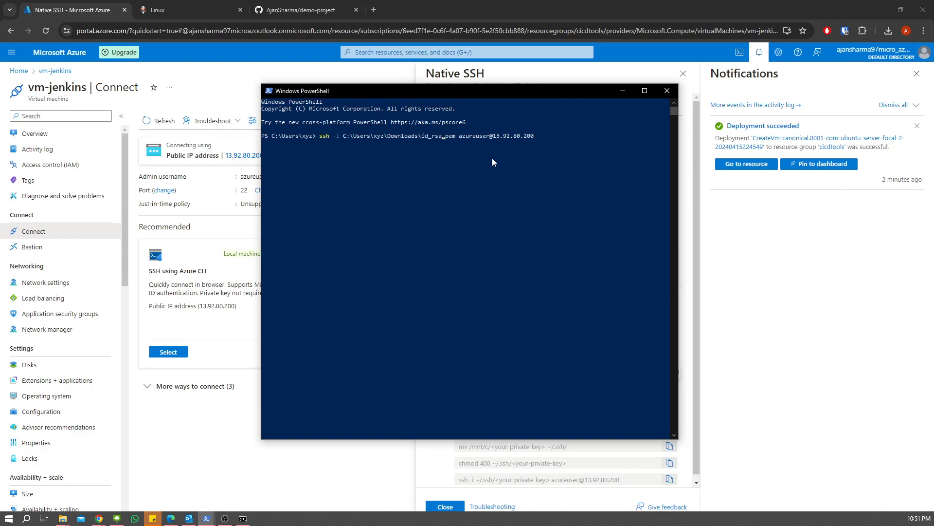
{"action": "key", "text": "BackSpace"}
{"action": "key", "text": "BackSpace"}
{"action": "key", "text": "BackSpace"}
{"action": "key", "text": "BackSpace"}
{"action": "key", "text": "BackSpace"}
{"action": "key", "text": "BackSpace"}
{"action": "type", "text": "-jenkins_key_"}
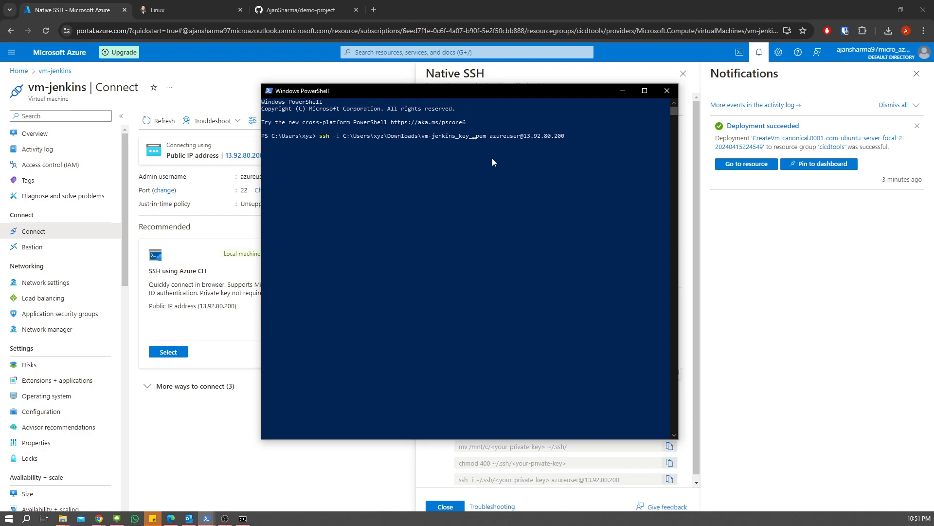
{"action": "type", "text": "0415.pem"}
- Connect to vm-jenkins over SSH with the corrected .pem key, accepting the host fingerprint
{"action": "key", "text": "BackSpace"}
{"action": "key", "text": "BackSpace"}
{"action": "key", "text": "BackSpace"}
{"action": "key", "text": "BackSpace"}
{"action": "key", "text": "Return"}
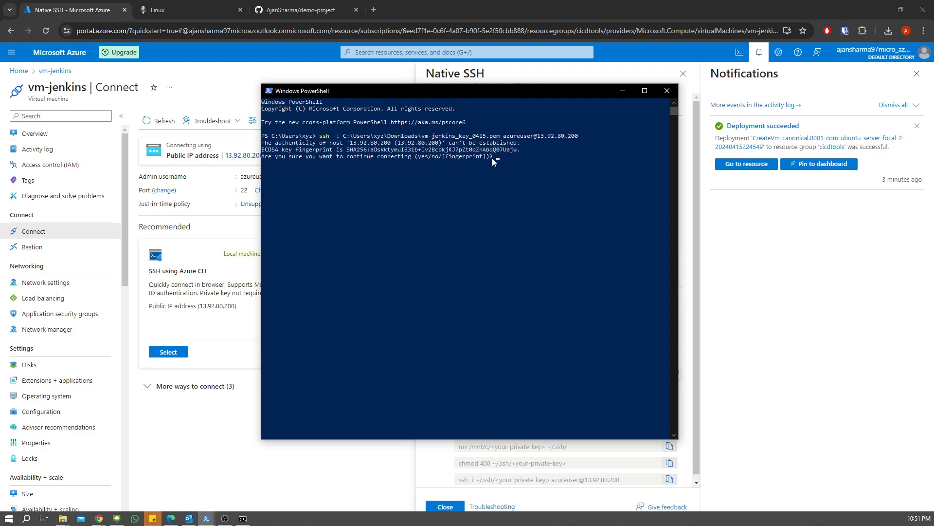
{"action": "type", "text": "yes"}
{"action": "key", "text": "Return"}
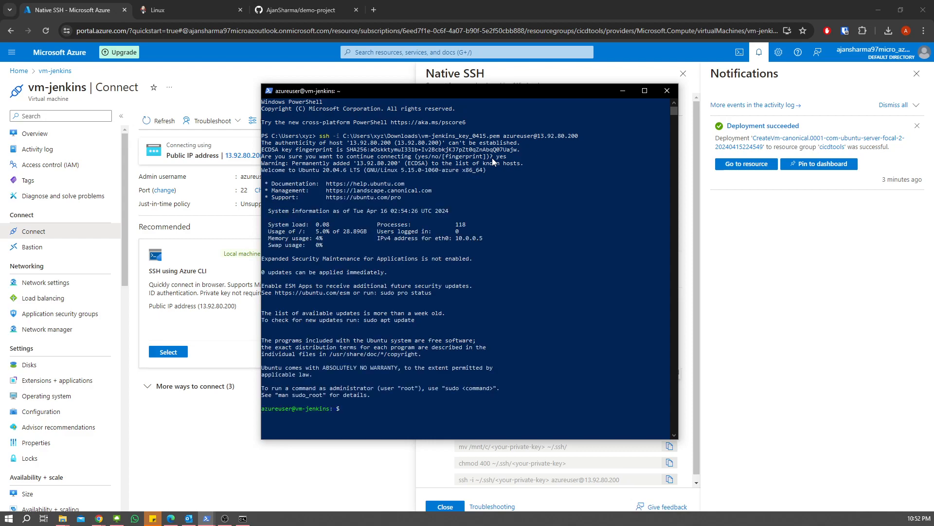
- Print the home directory with pwd, then bring back the Jenkins Linux install docs
{"action": "scroll", "coordinate": [454, 327], "scroll_direction": "down", "scroll_amount": 5}
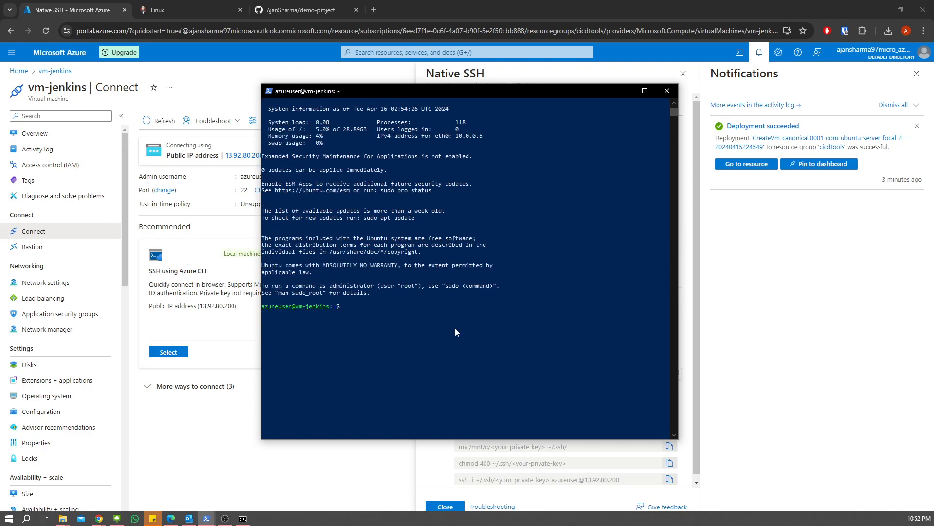
{"action": "type", "text": "pwd"}
{"action": "key", "text": "Return"}
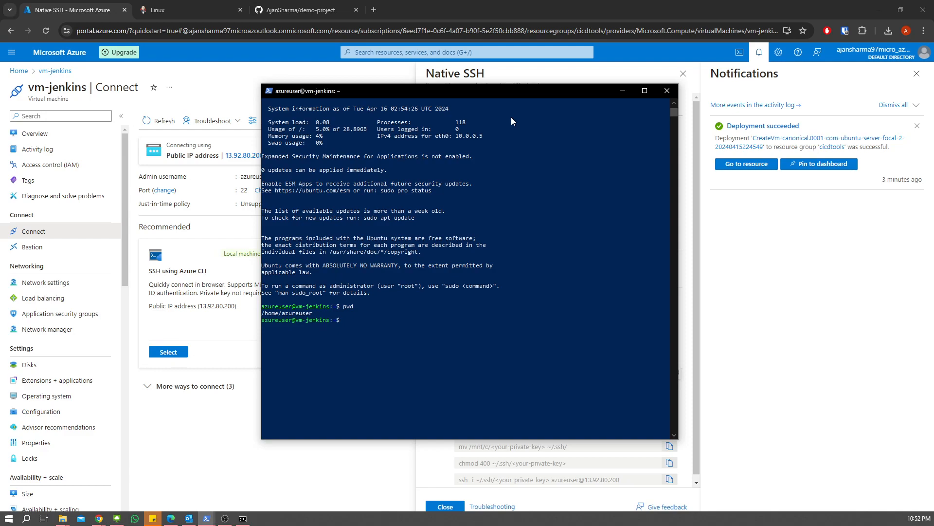
{"action": "left_click", "coordinate": [159, 16]}
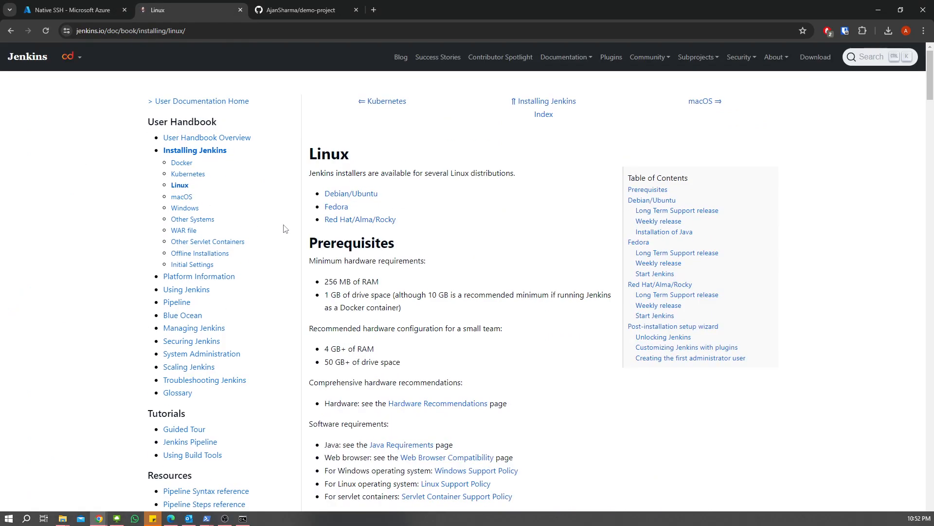
- Scroll the jenkins.io Linux page to the Debian/Ubuntu section, then return to the SSH terminal
{"action": "scroll", "coordinate": [384, 198], "scroll_direction": "down", "scroll_amount": 2}
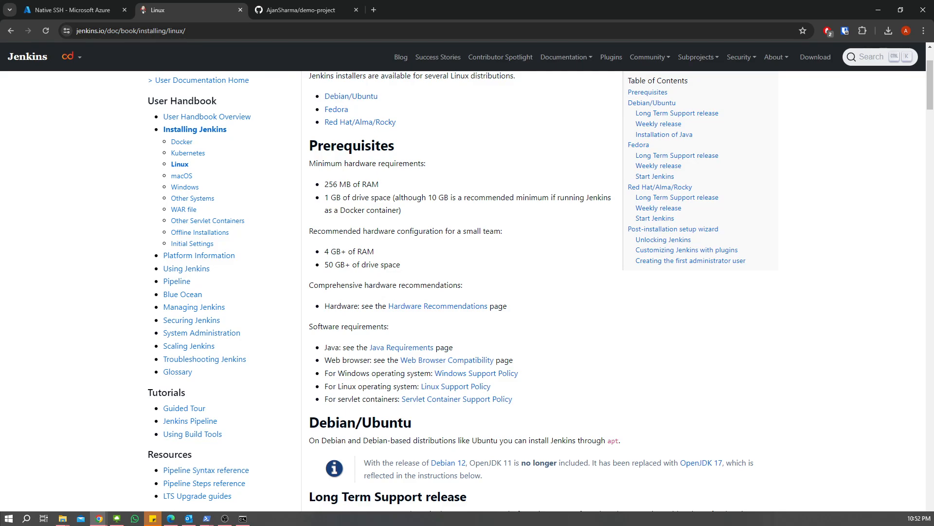
{"action": "key", "text": "alt+Tab"}
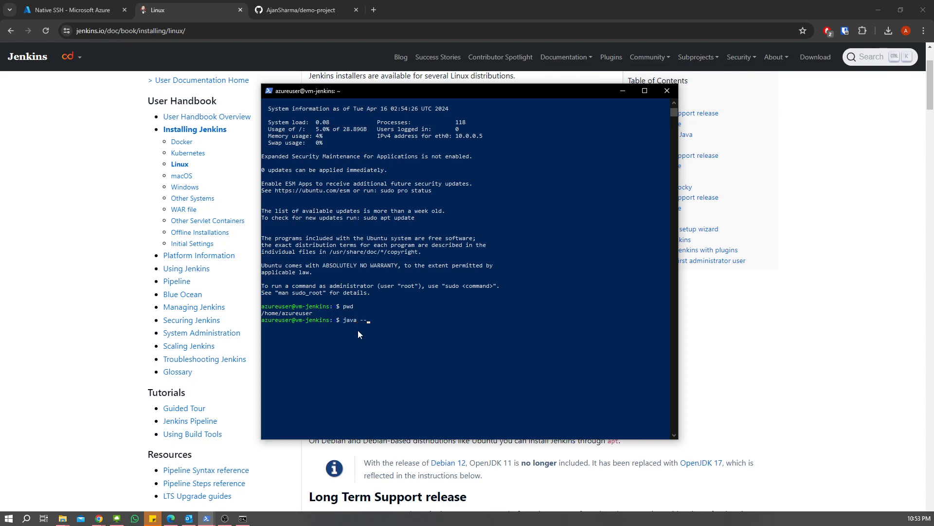
- Find Java missing, then run sudo apt install maven up to the 50-package confirmation
{"action": "type", "text": "sion"}
{"action": "key", "text": "Return"}
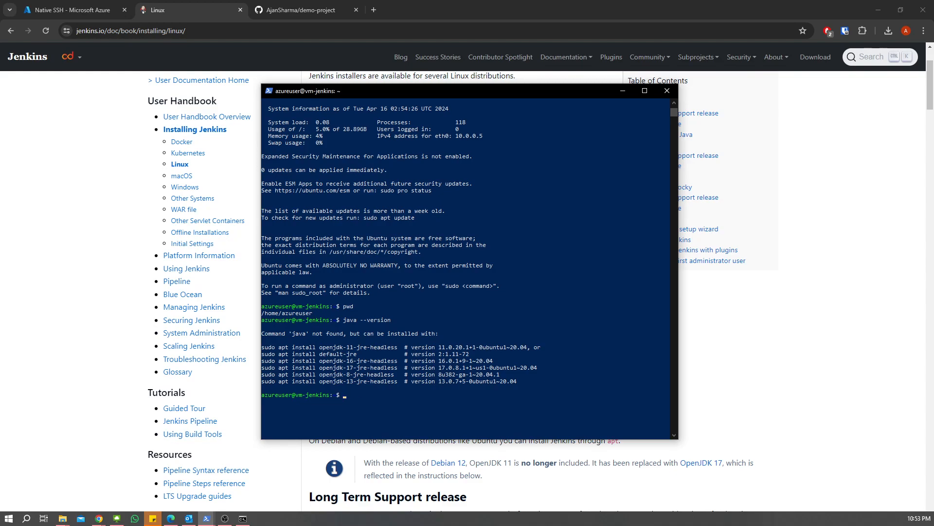
{"action": "key", "text": "alt+Tab"}
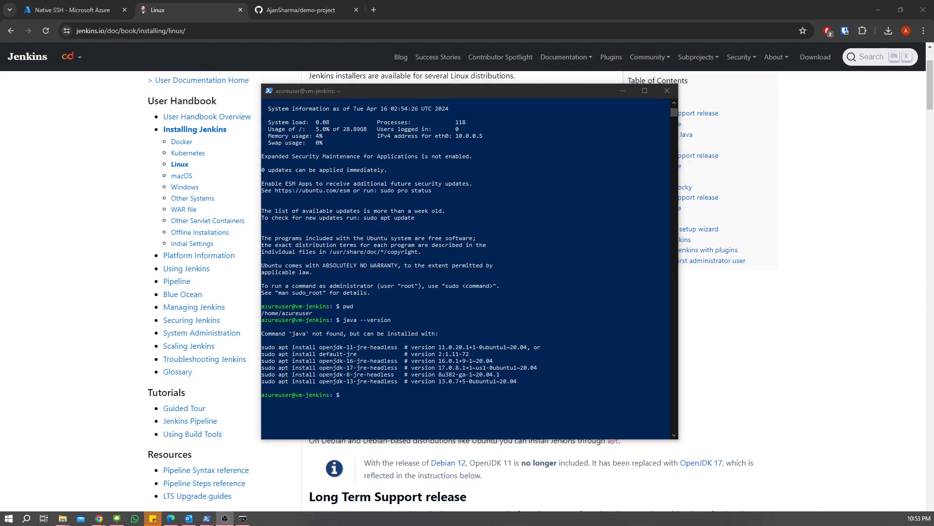
{"action": "left_click", "coordinate": [365, 396]}
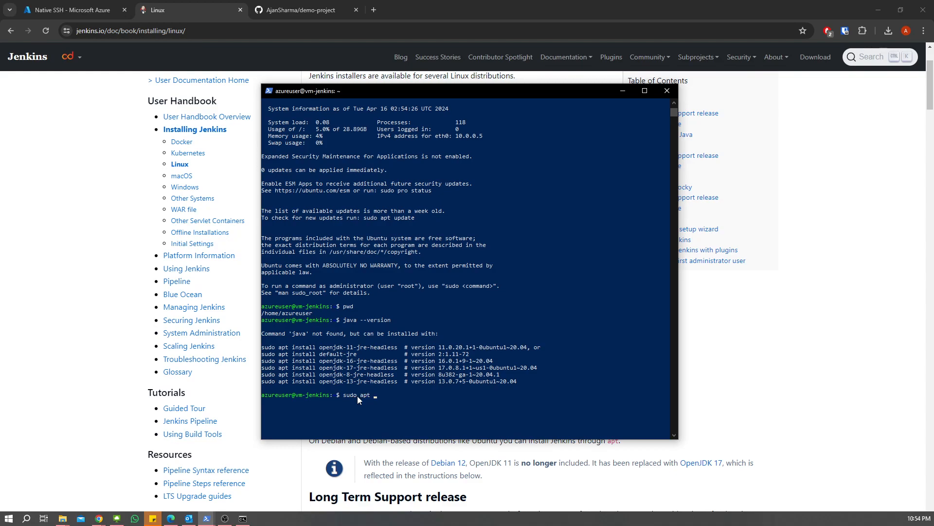
{"action": "type", "text": "nstall maven"}
{"action": "key", "text": "Return"}
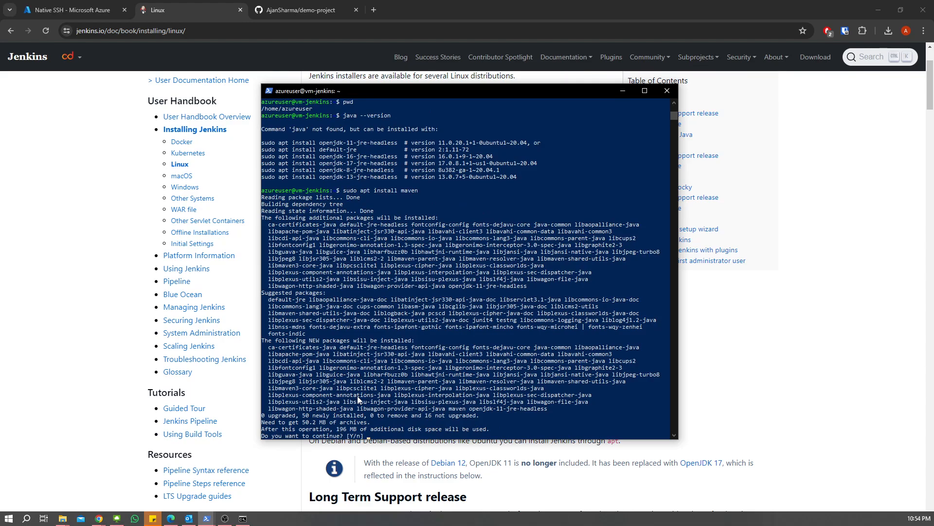
- Answer Y to install Maven and its dependencies
{"action": "type", "text": "Y"}
{"action": "key", "text": "Return"}
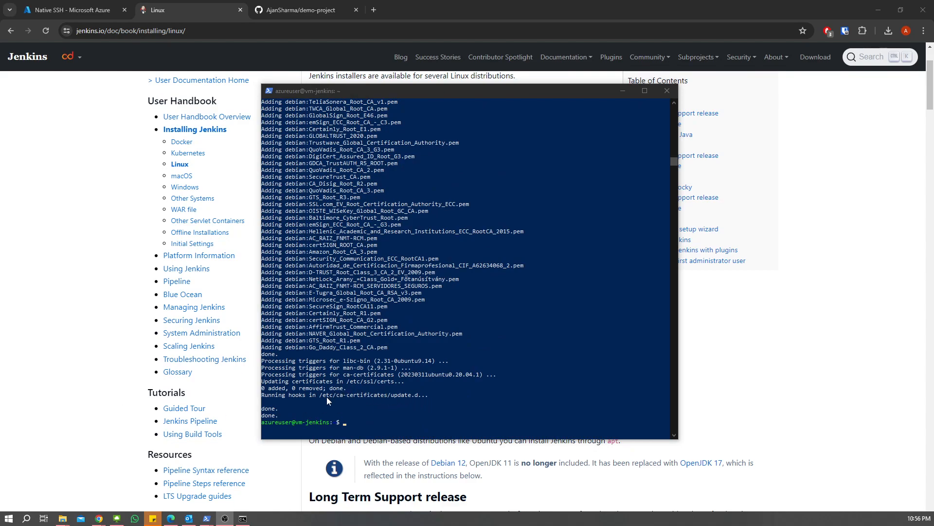
{"action": "scroll", "coordinate": [339, 360], "scroll_direction": "down", "scroll_amount": 4}
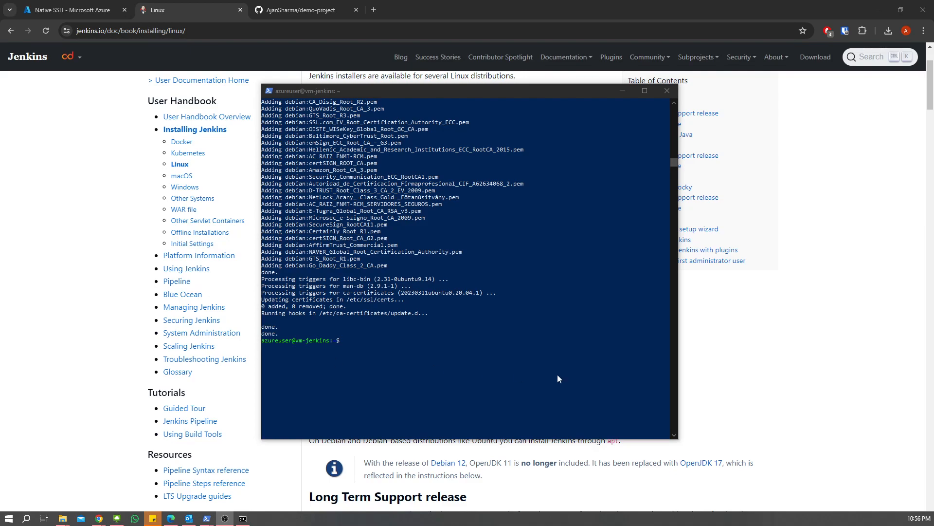
- Verify Apache Maven 3.6.3 with mvn -v and OpenJDK 11.0.22 with java --version
{"action": "left_click", "coordinate": [350, 342]}
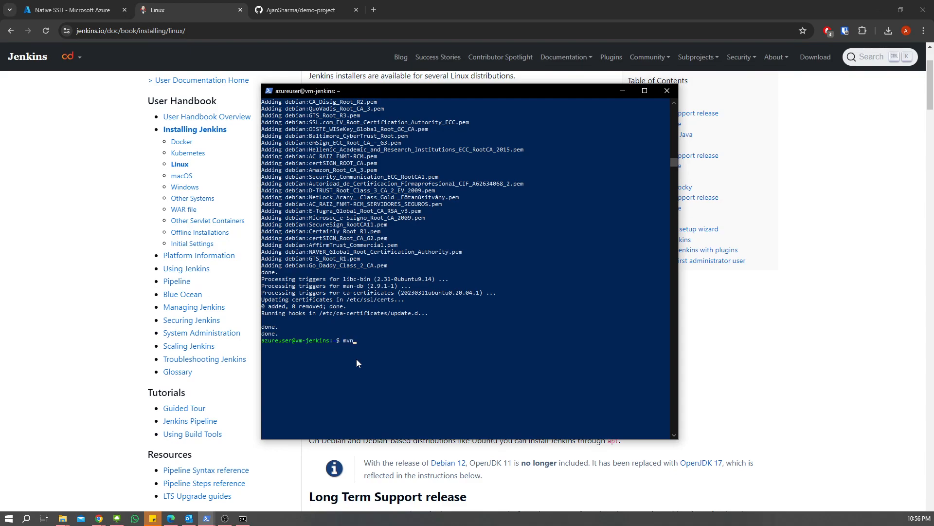
{"action": "key", "text": "Return"}
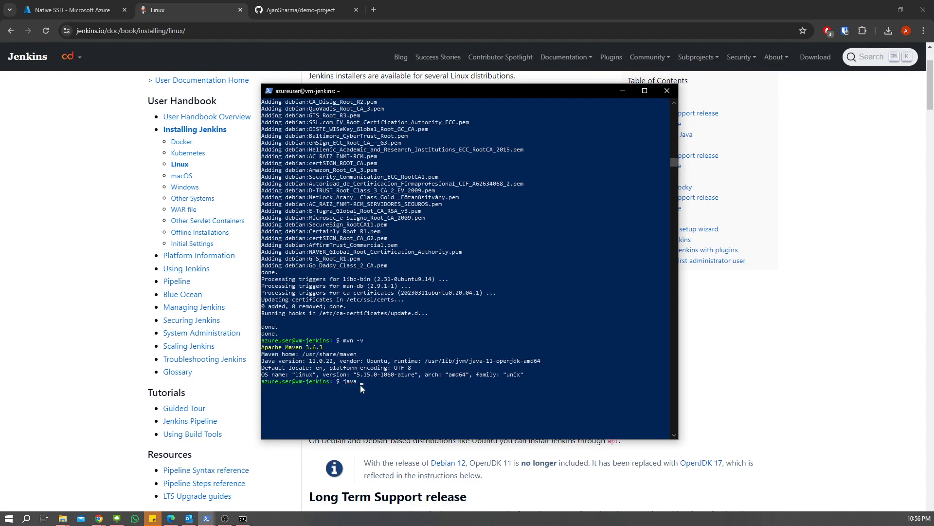
{"action": "type", "text": "java --version"}
{"action": "key", "text": "Return"}
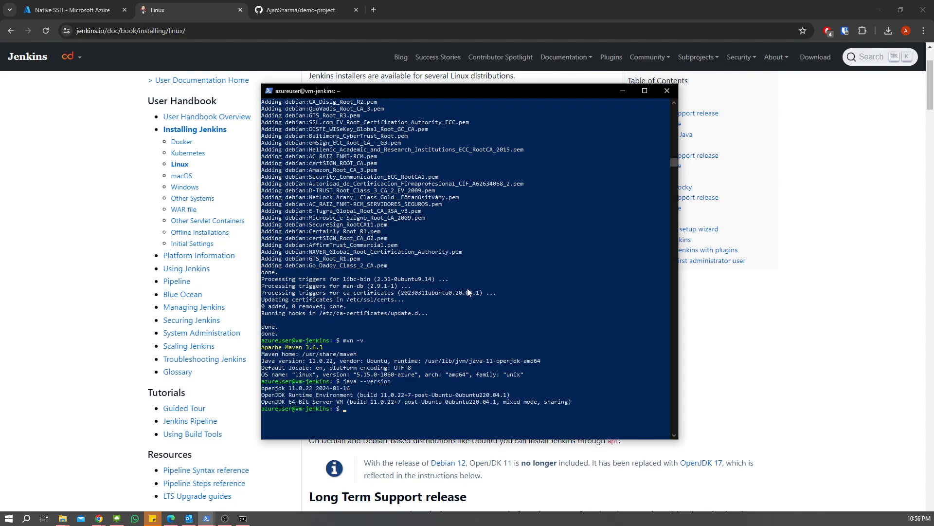
{"action": "scroll", "coordinate": [468, 290], "scroll_direction": "down", "scroll_amount": 3}
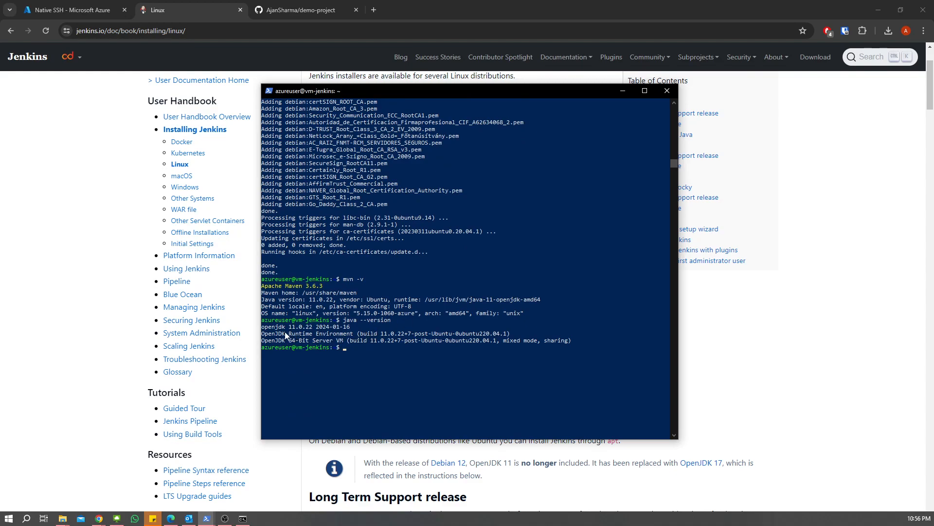
{"action": "left_click", "coordinate": [270, 329]}
- Scroll the jenkins.io Linux page to the Debian/Ubuntu Long Term Support release commands
{"action": "left_click", "coordinate": [352, 346]}
{"action": "left_click", "coordinate": [842, 291]}
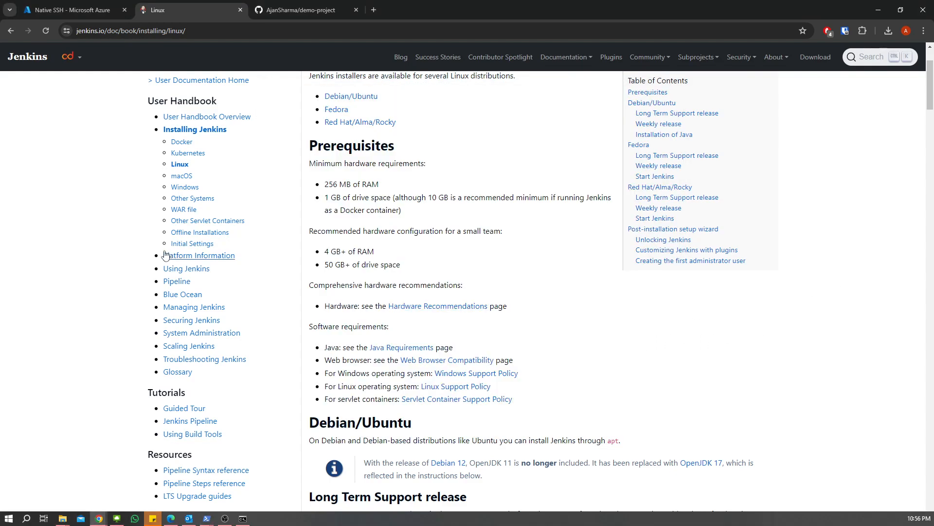
{"action": "scroll", "coordinate": [444, 273], "scroll_direction": "down", "scroll_amount": 5}
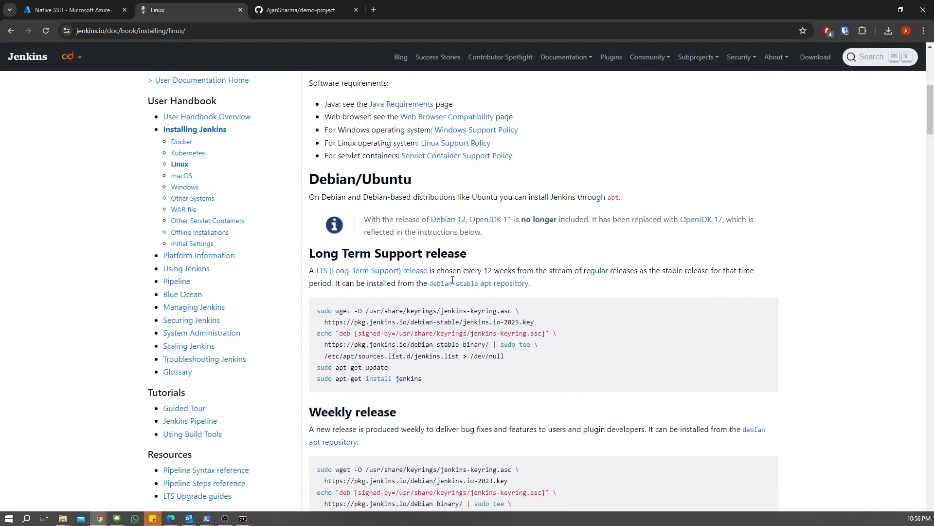
{"action": "scroll", "coordinate": [453, 284], "scroll_direction": "down", "scroll_amount": 10}
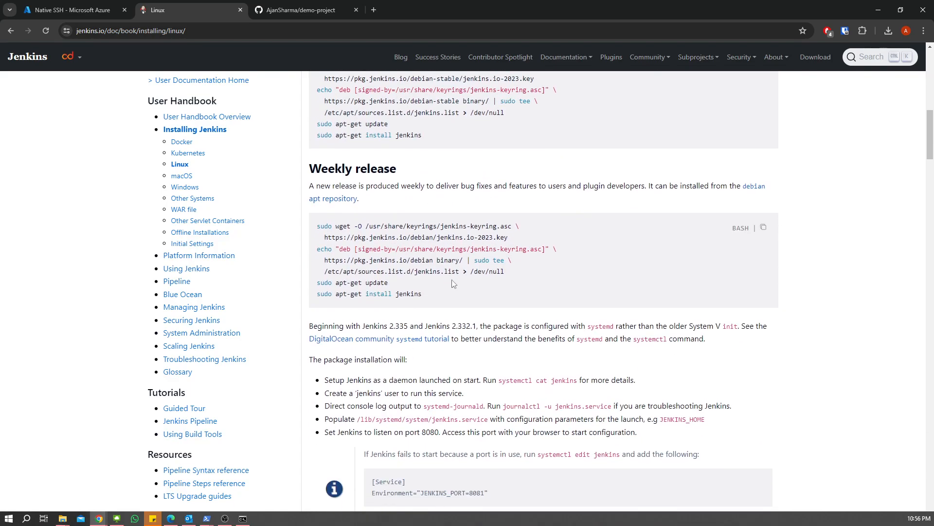
{"action": "scroll", "coordinate": [453, 284], "scroll_direction": "up", "scroll_amount": 12}
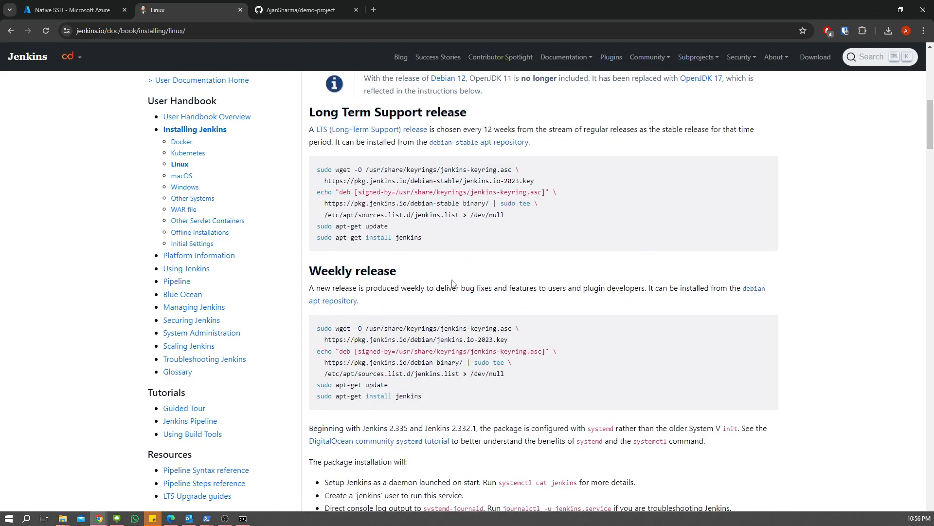
{"action": "left_click_drag", "start_coordinate": [307, 161], "coordinate": [510, 154]}
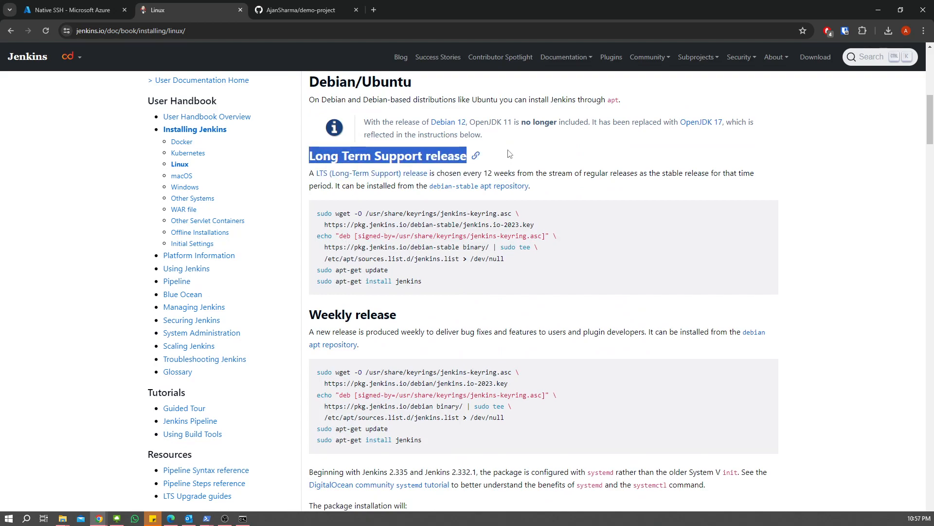
- Select the first five LTS repository setup commands in the docs
{"action": "left_click", "coordinate": [520, 284]}
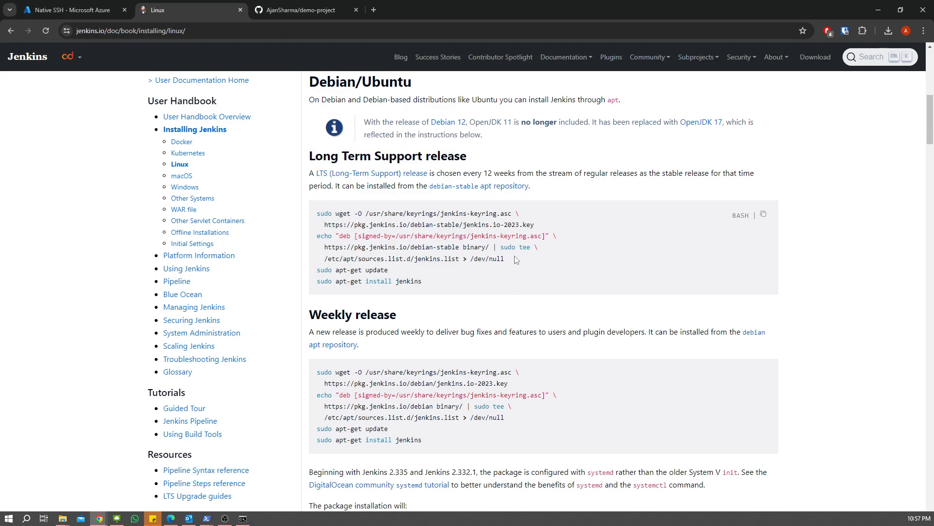
{"action": "left_click_drag", "start_coordinate": [315, 214], "coordinate": [520, 263]}
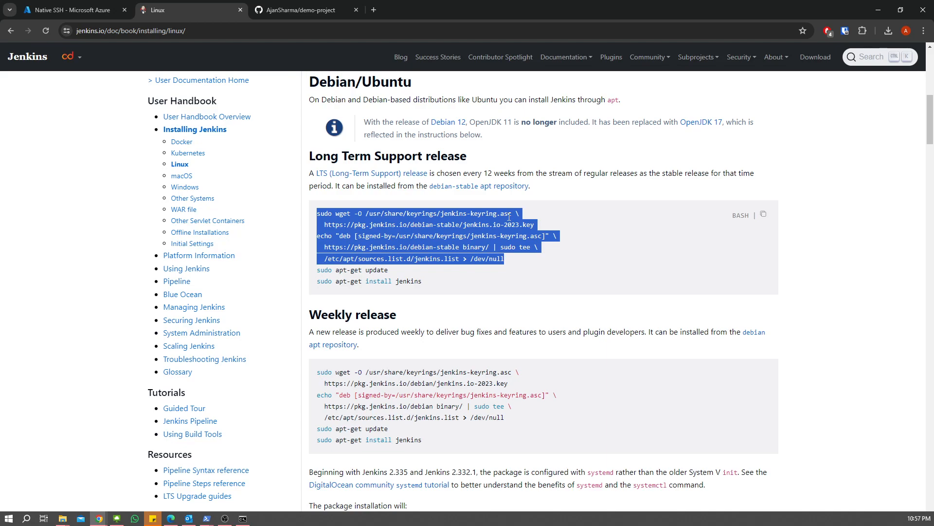
{"action": "left_click", "coordinate": [513, 259]}
{"action": "left_click_drag", "start_coordinate": [513, 259], "coordinate": [312, 214]}
{"action": "key", "text": "super+c"}
- Paste and run them in the VM terminal to add the Jenkins key and repository, then enter sudo apt-get update
{"action": "key", "text": "alt+Tab"}
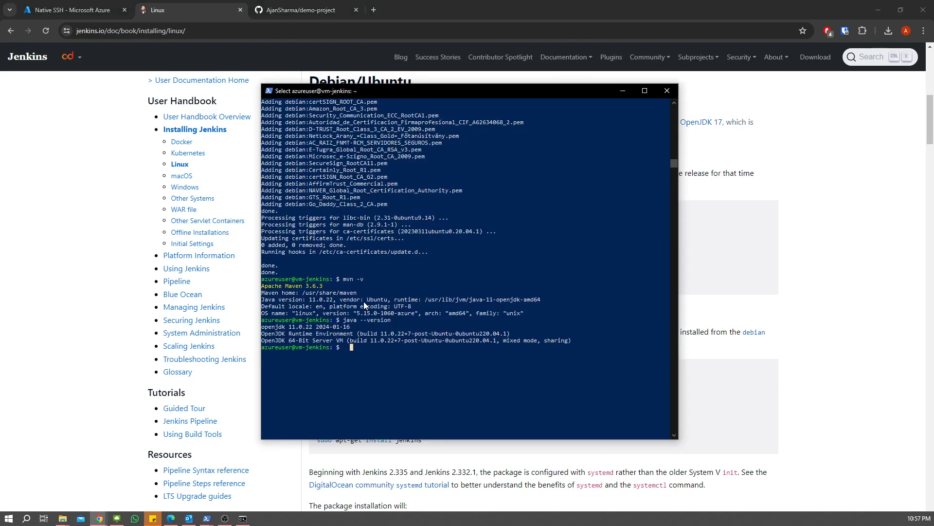
{"action": "key", "text": "Escape"}
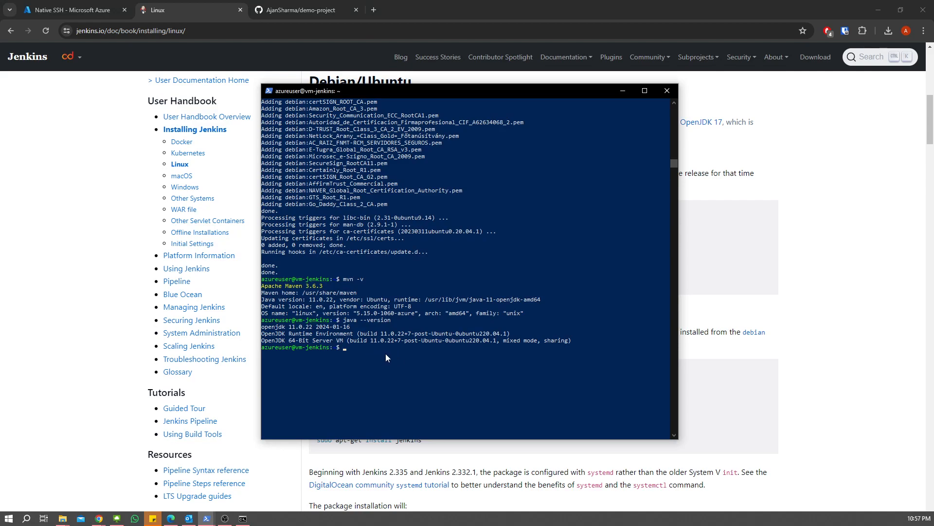
{"action": "key", "text": "alt+Tab"}
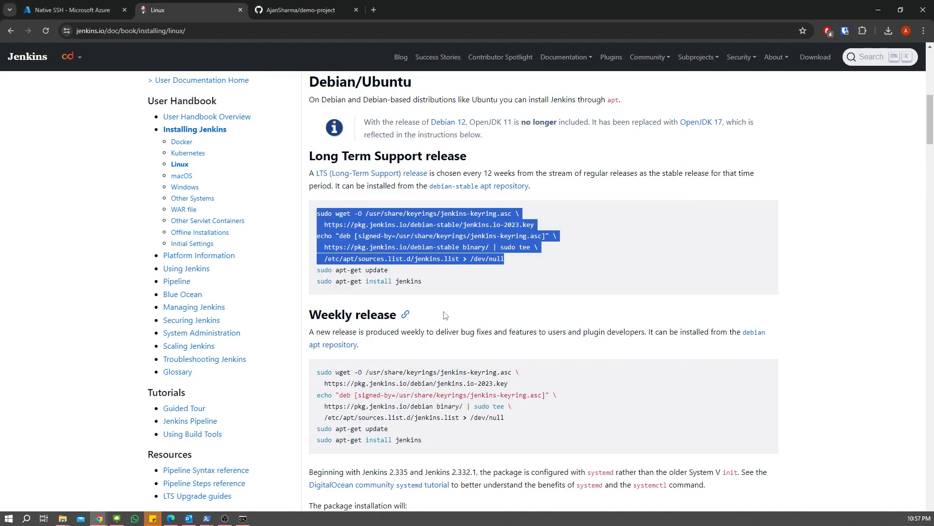
{"action": "key", "text": "alt+Tab"}
{"action": "right_click", "coordinate": [407, 357]}
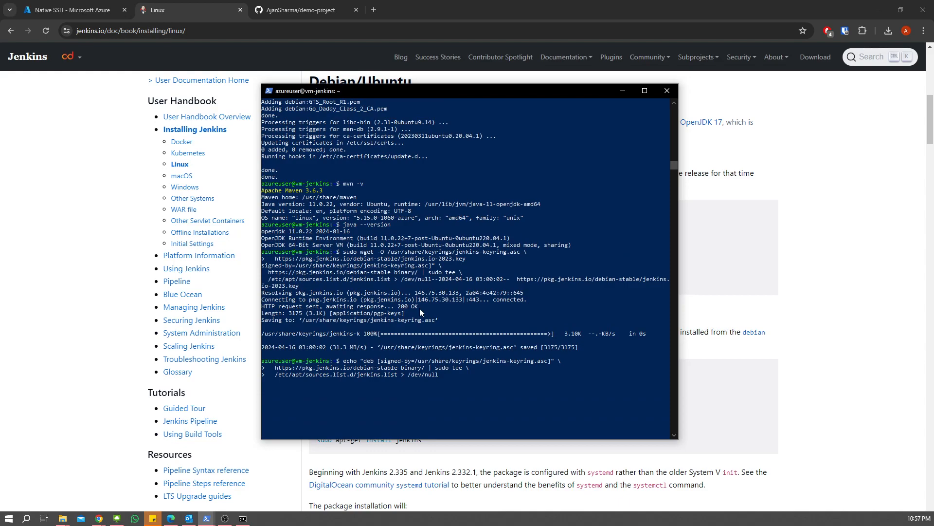
{"action": "key", "text": "Return"}
{"action": "key", "text": "alt+Tab"}
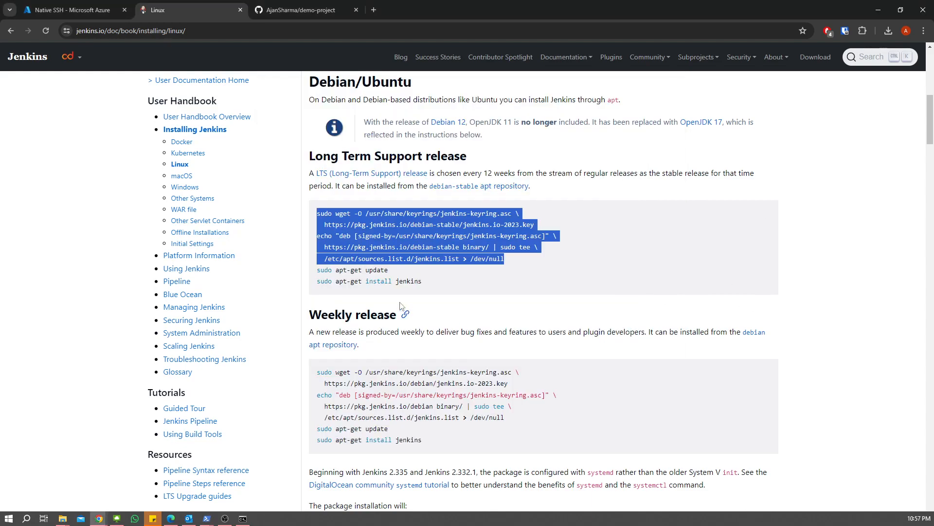
{"action": "key", "text": "alt+Tab"}
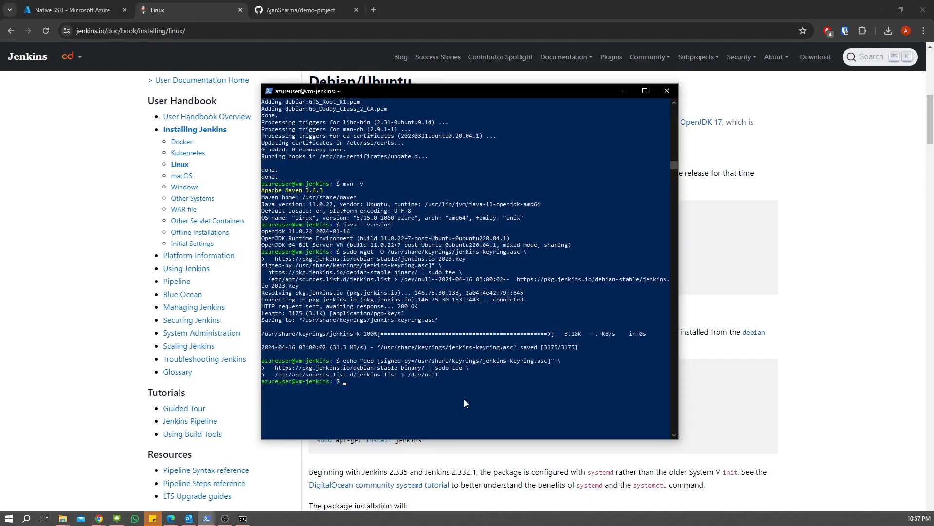
{"action": "type", "text": "sudo apt-get update"}
- Refresh the apt package lists and copy the jenkins install command from the docs
{"action": "key", "text": "Return"}
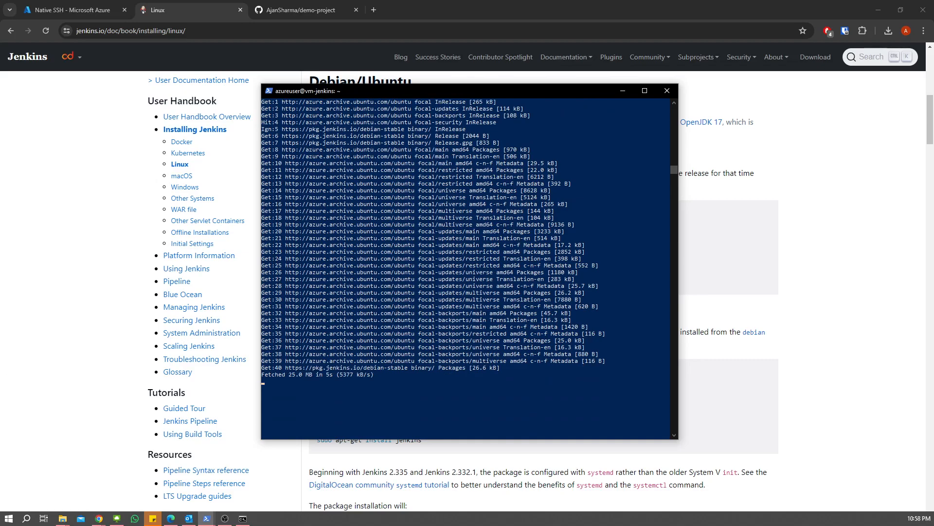
{"action": "left_click", "coordinate": [392, 407]}
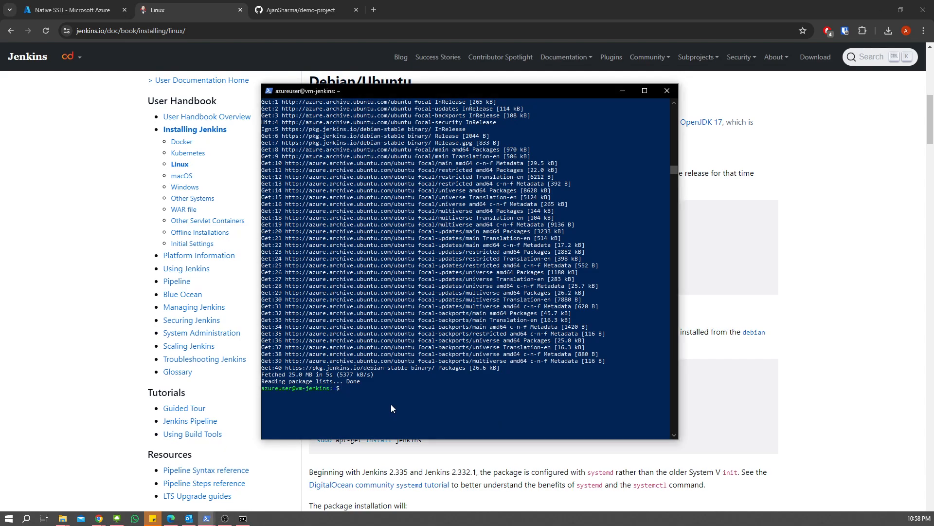
{"action": "left_click", "coordinate": [803, 283]}
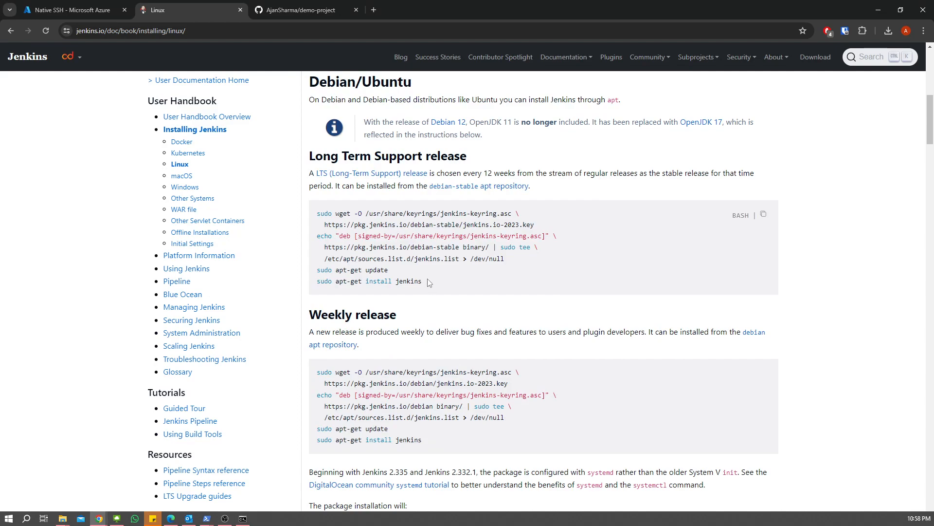
{"action": "left_click_drag", "start_coordinate": [423, 285], "coordinate": [318, 284]}
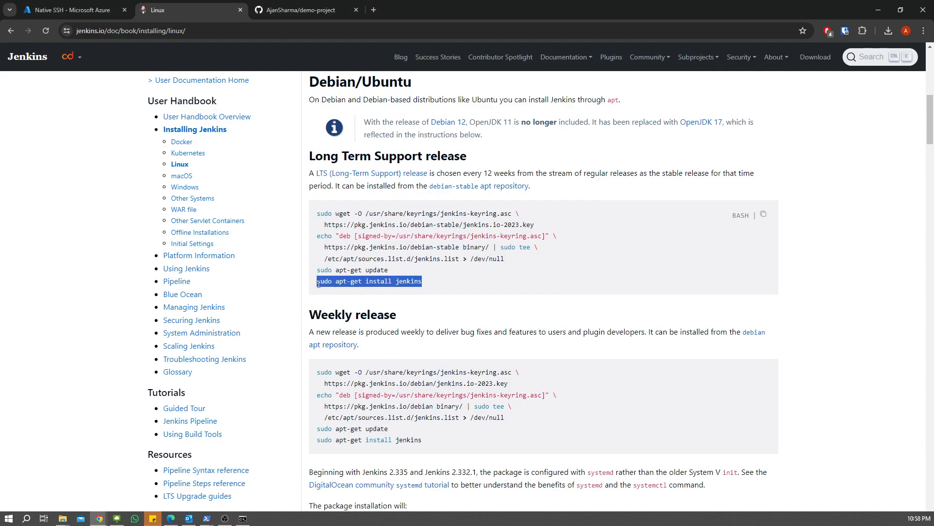
- Run sudo apt-get install jenkins and confirm installing Jenkins 2.440.2 with net-tools
{"action": "key", "text": "alt+Tab"}
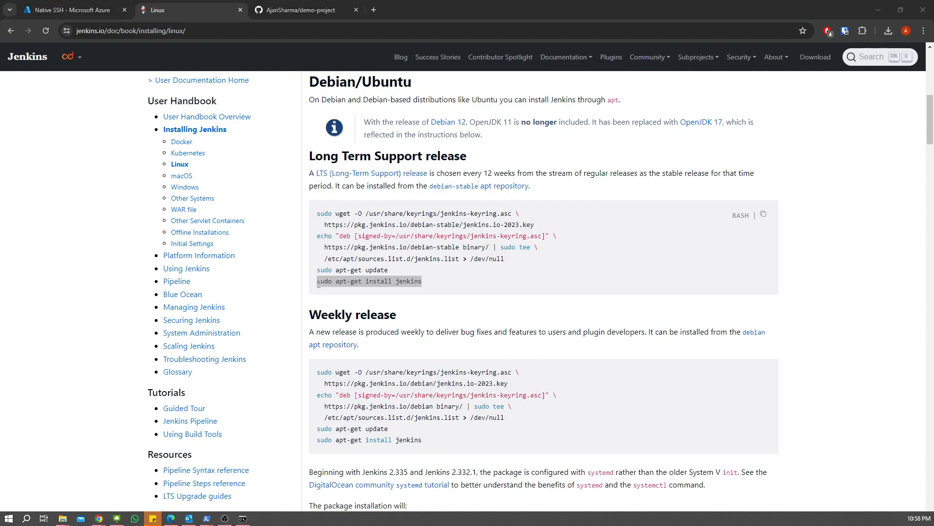
{"action": "type", "text": "sudo apt-get install jenkins"}
{"action": "key", "text": "Return"}
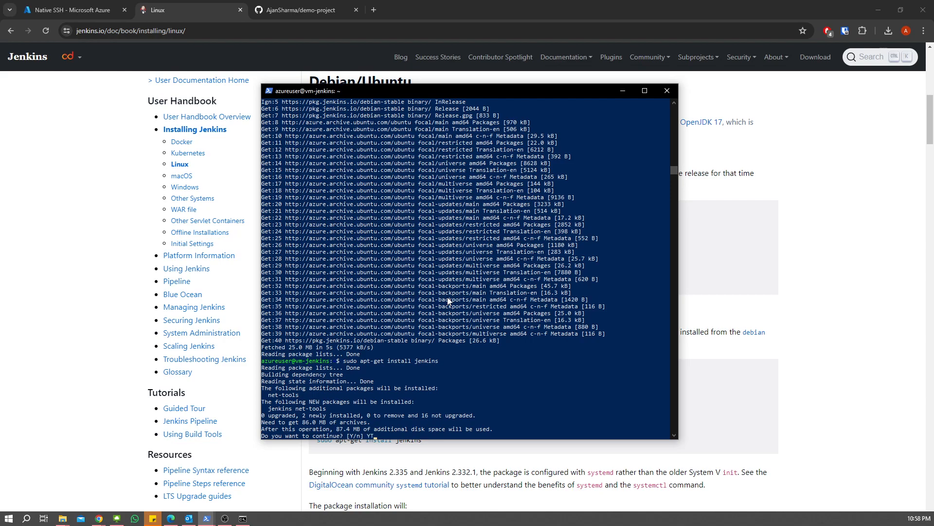
{"action": "type", "text": "Y"}
{"action": "key", "text": "Return"}
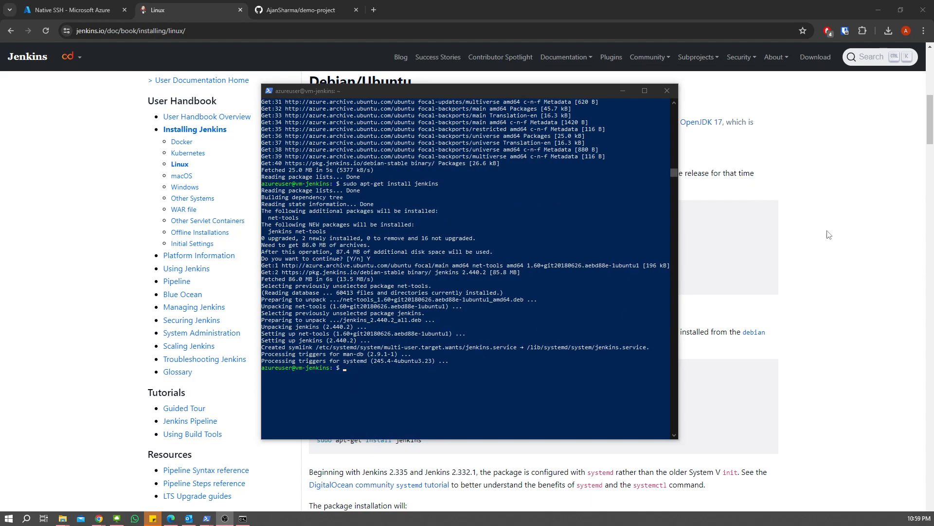
- Copy and run sudo systemctl enable jenkins on the VM
{"action": "left_click", "coordinate": [841, 247]}
{"action": "scroll", "coordinate": [584, 302], "scroll_direction": "down", "scroll_amount": 9}
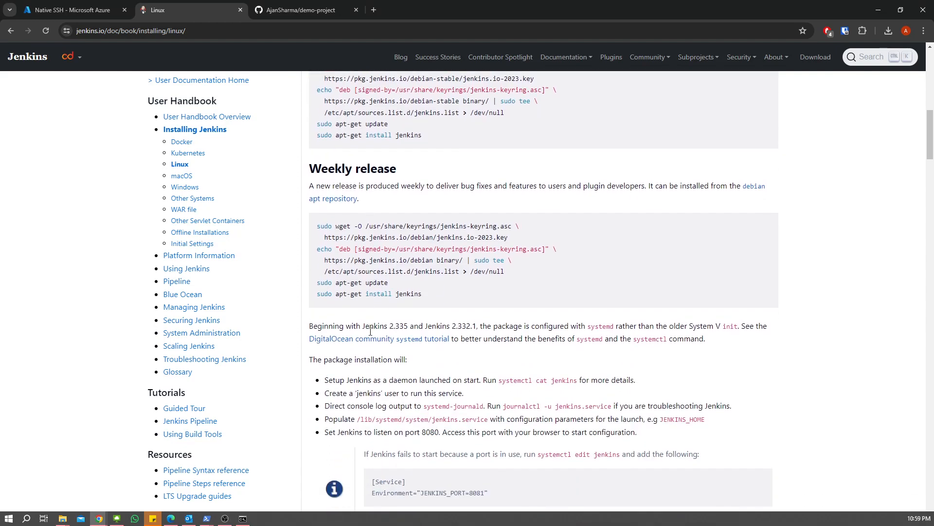
{"action": "scroll", "coordinate": [393, 246], "scroll_direction": "down", "scroll_amount": 7}
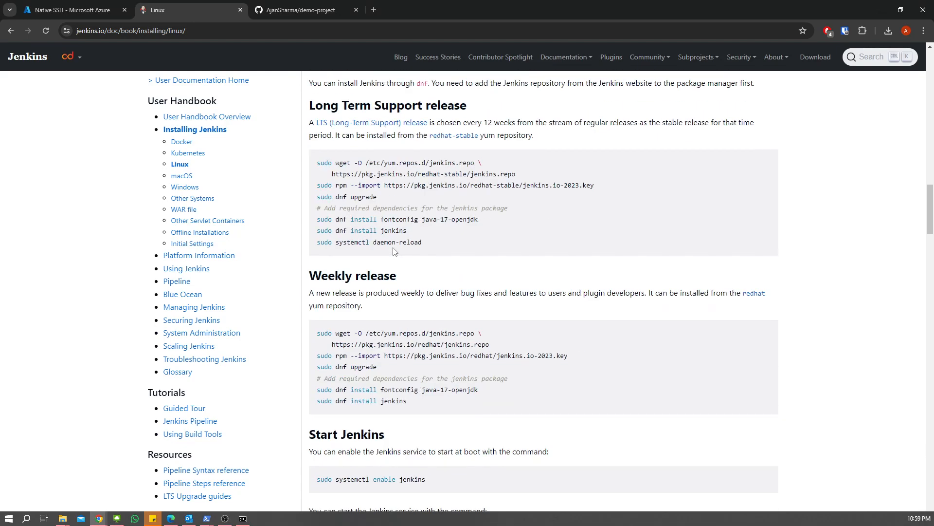
{"action": "scroll", "coordinate": [400, 278], "scroll_direction": "down", "scroll_amount": 6}
{"action": "mouse_move", "coordinate": [400, 295]}
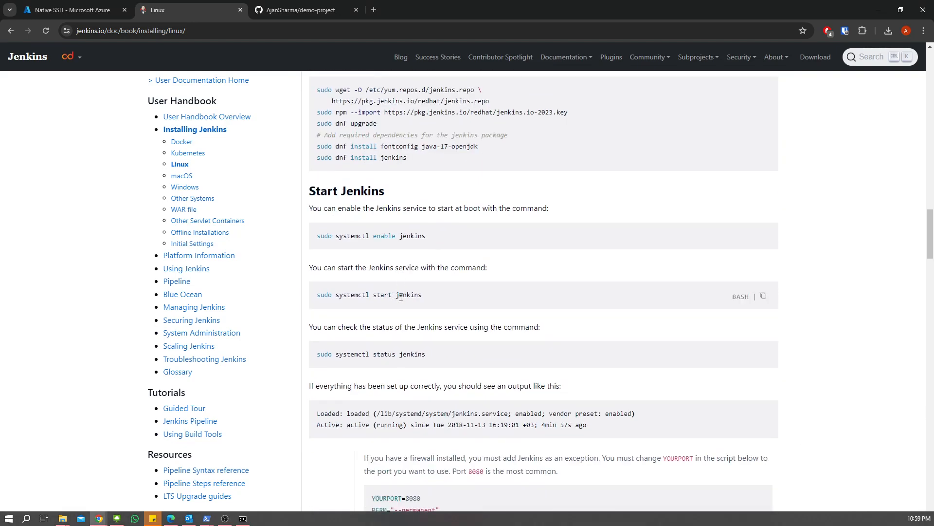
{"action": "mouse_move", "coordinate": [393, 225]}
{"action": "left_click", "coordinate": [763, 238]}
{"action": "key", "text": "alt+Tab"}
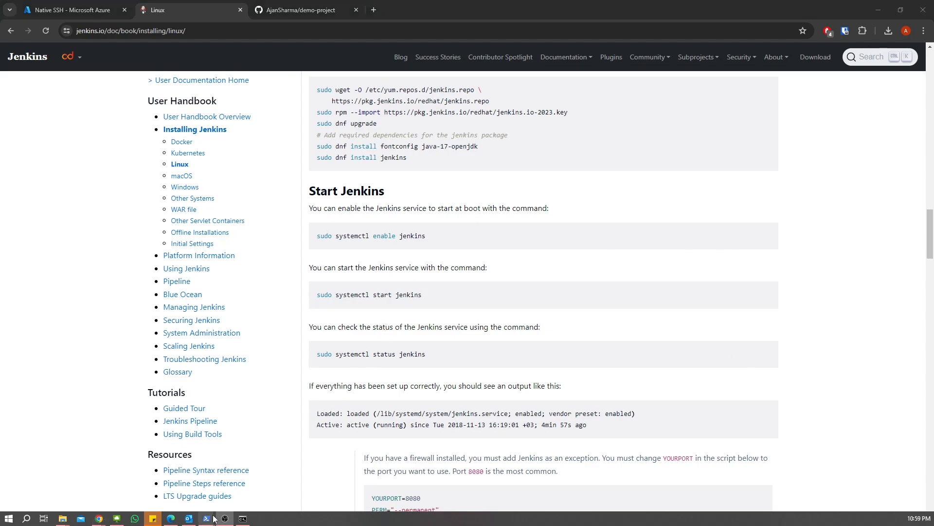
{"action": "mouse_move", "coordinate": [207, 518]}
{"action": "left_click", "coordinate": [284, 472]}
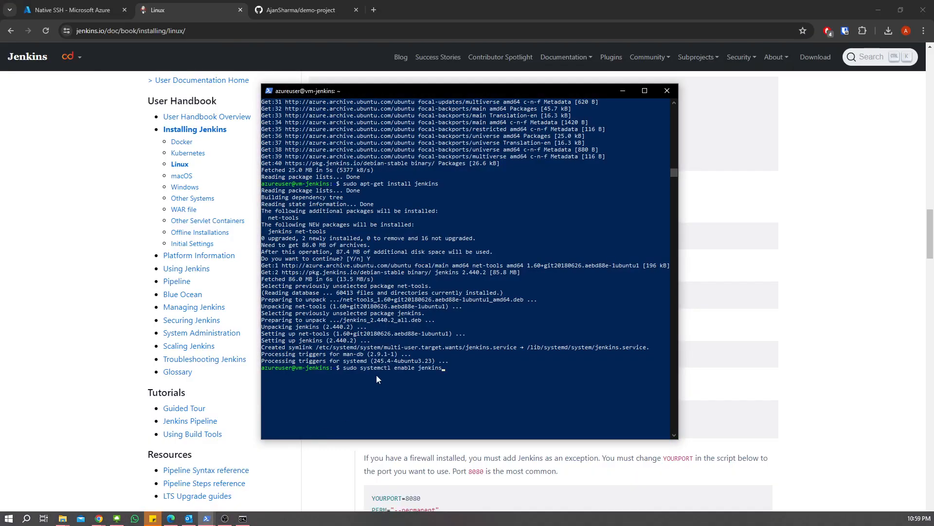
{"action": "key", "text": "Return"}
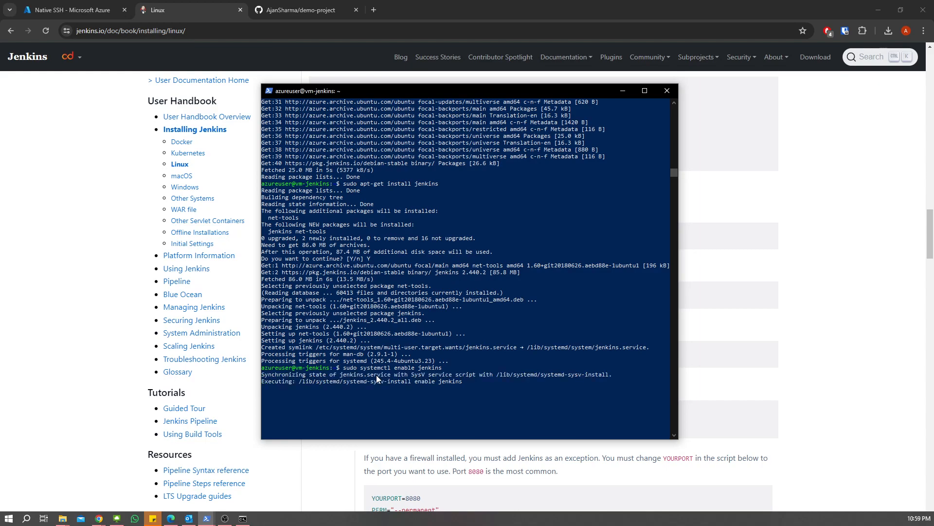
- Copy and run sudo systemctl start jenkins on the VM
{"action": "left_click", "coordinate": [817, 268]}
{"action": "mouse_move", "coordinate": [368, 294]}
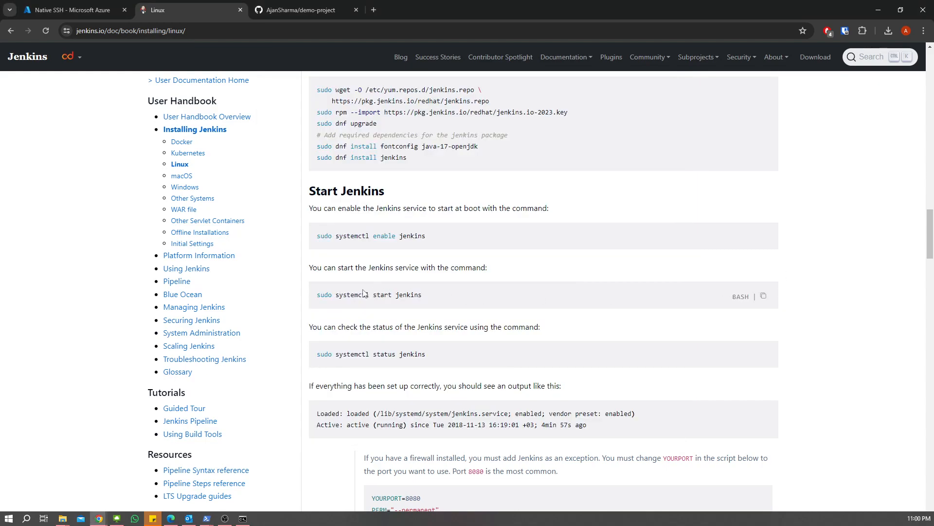
{"action": "left_click", "coordinate": [764, 297]}
{"action": "left_click", "coordinate": [207, 518]}
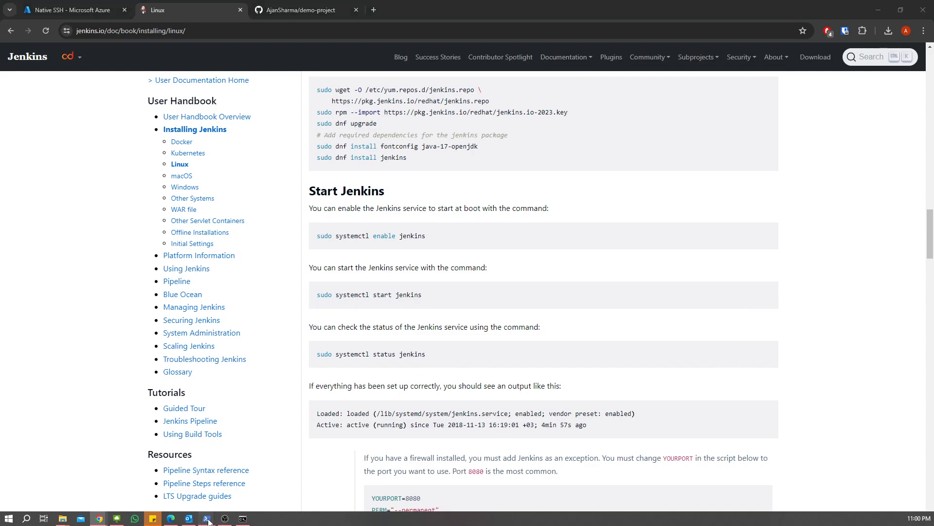
{"action": "left_click", "coordinate": [292, 468]}
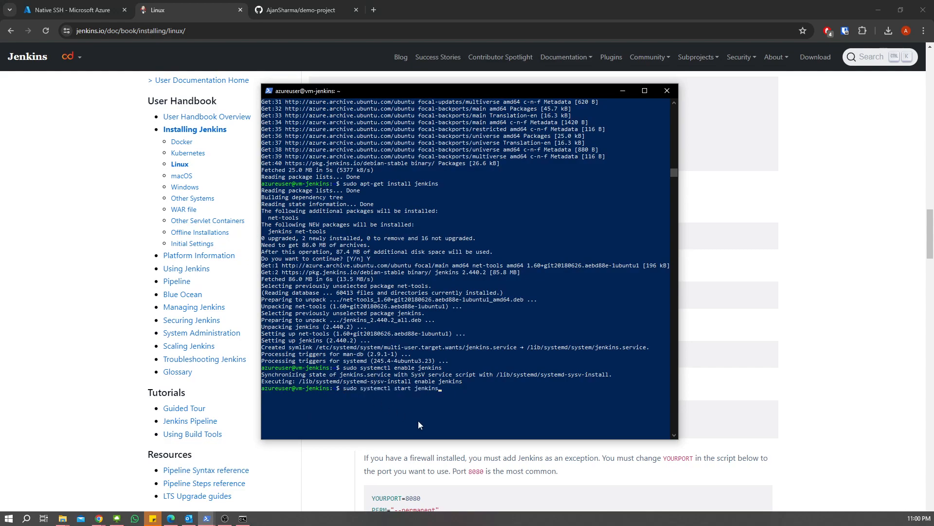
{"action": "key", "text": "Return"}
- Copy and run sudo systemctl status jenkins to check the service is running
{"action": "left_click", "coordinate": [846, 274]}
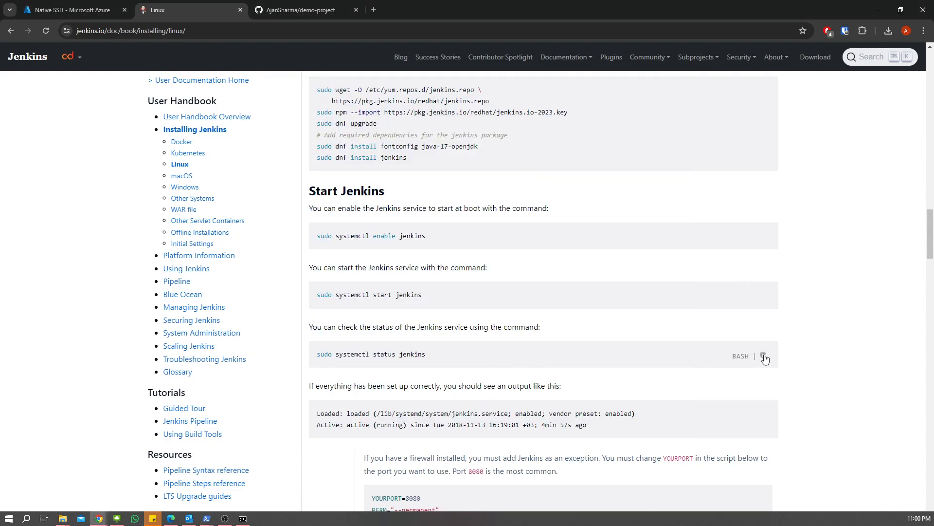
{"action": "left_click", "coordinate": [764, 357]}
{"action": "mouse_move", "coordinate": [217, 521]}
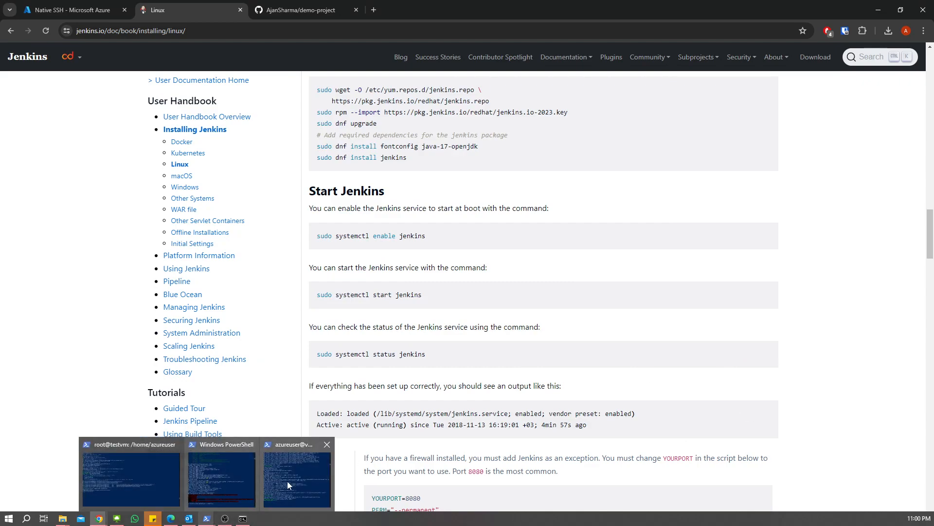
{"action": "left_click", "coordinate": [285, 482]}
{"action": "right_click", "coordinate": [363, 394]}
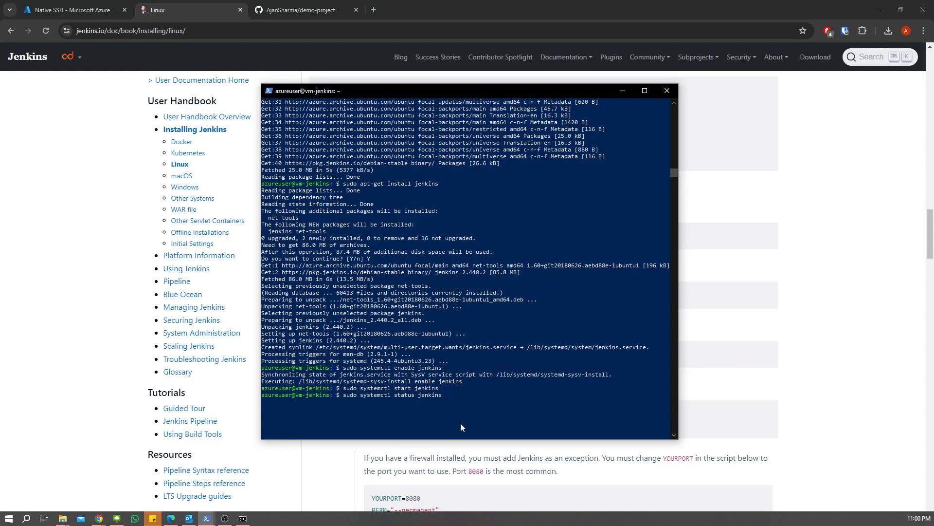
{"action": "key", "text": "Return"}
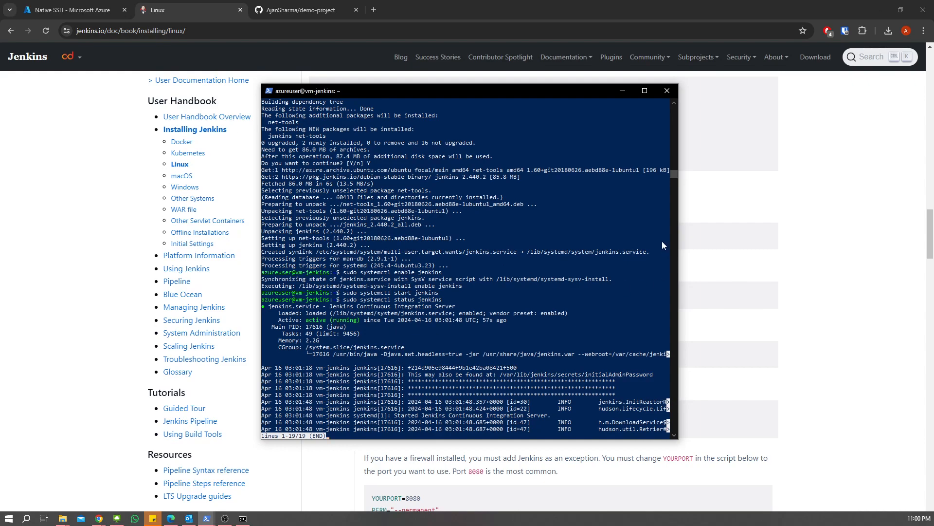
- Copy the VM's public IP 13.92.80.200 from the Azure Connect page
{"action": "left_click", "coordinate": [808, 216]}
{"action": "left_click", "coordinate": [52, 9]}
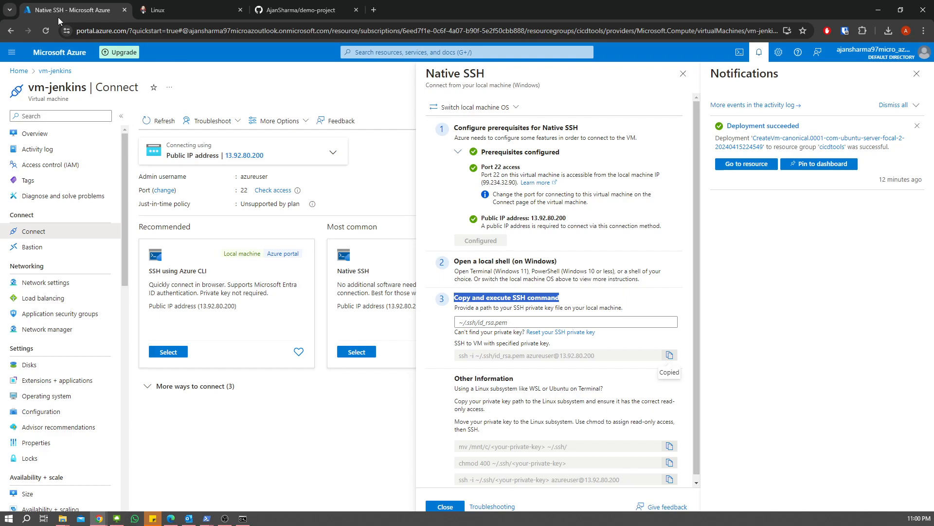
{"action": "mouse_move", "coordinate": [262, 159]}
{"action": "left_click", "coordinate": [271, 156]}
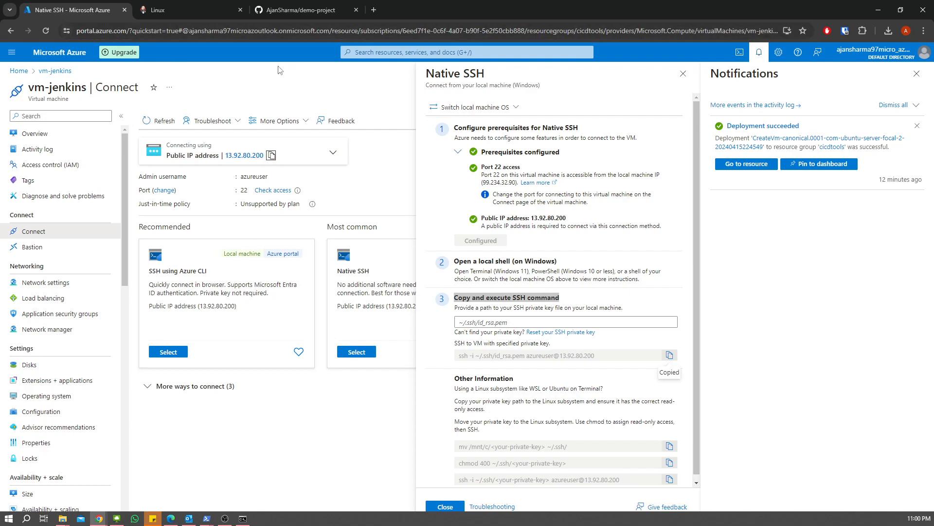
- Load 13.92.80.200:8080 in a new tab, which fails with ERR_CONNECTION_TIMED_OUT
{"action": "left_click", "coordinate": [372, 8]}
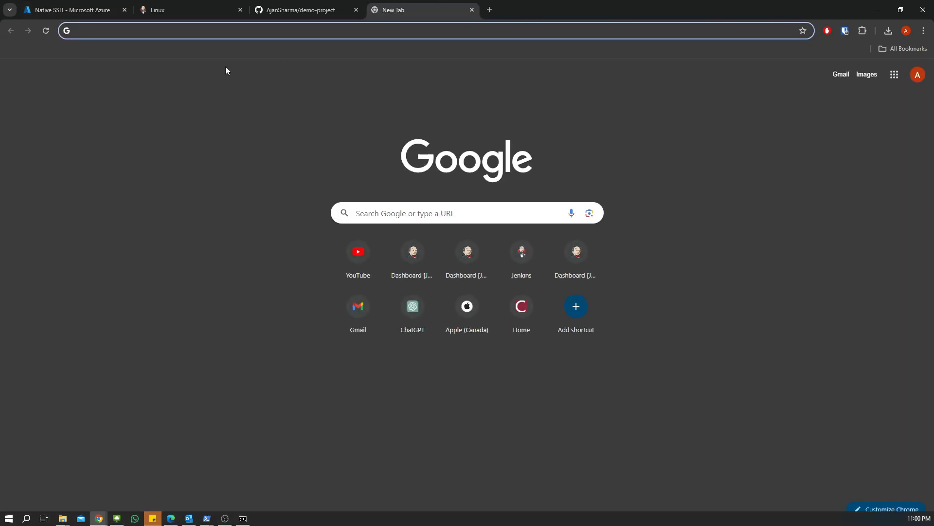
{"action": "key", "text": "ctrl+v"}
{"action": "type", "text": ":"}
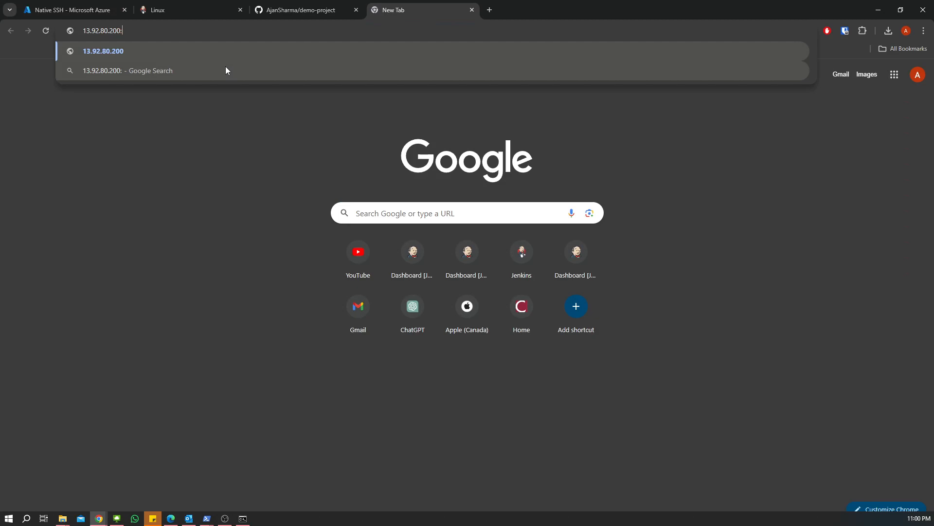
{"action": "type", "text": "8080"}
{"action": "key", "text": "Return"}
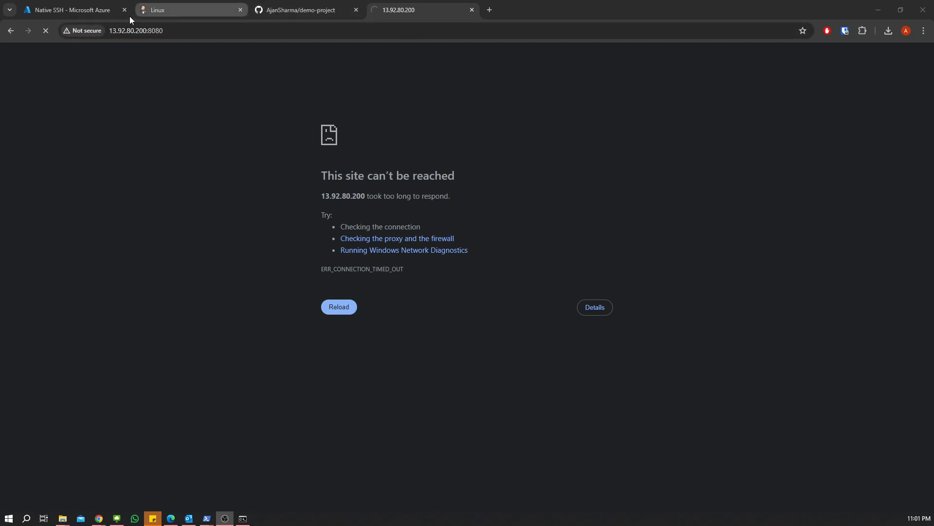
- Return to the Azure portal and close the notifications and Native SSH panels
{"action": "left_click", "coordinate": [67, 15]}
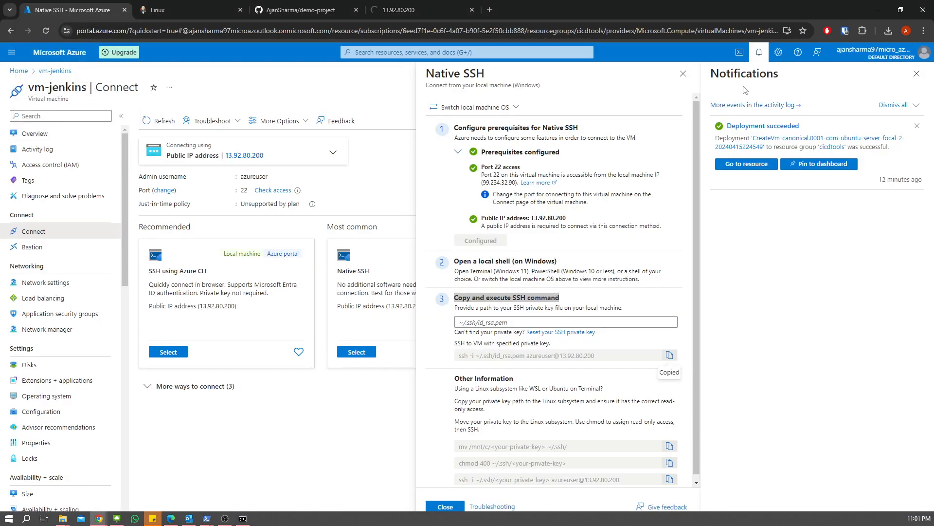
{"action": "left_click", "coordinate": [913, 77]}
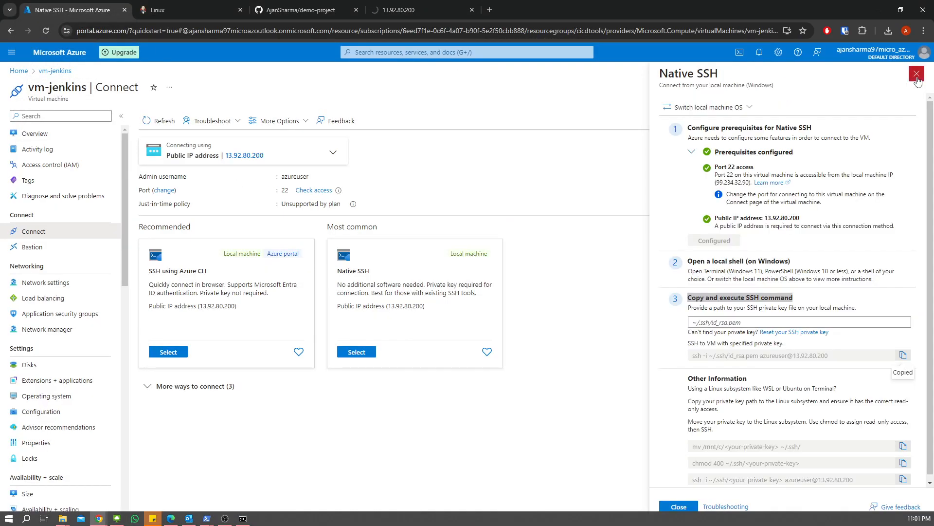
{"action": "left_click", "coordinate": [916, 74]}
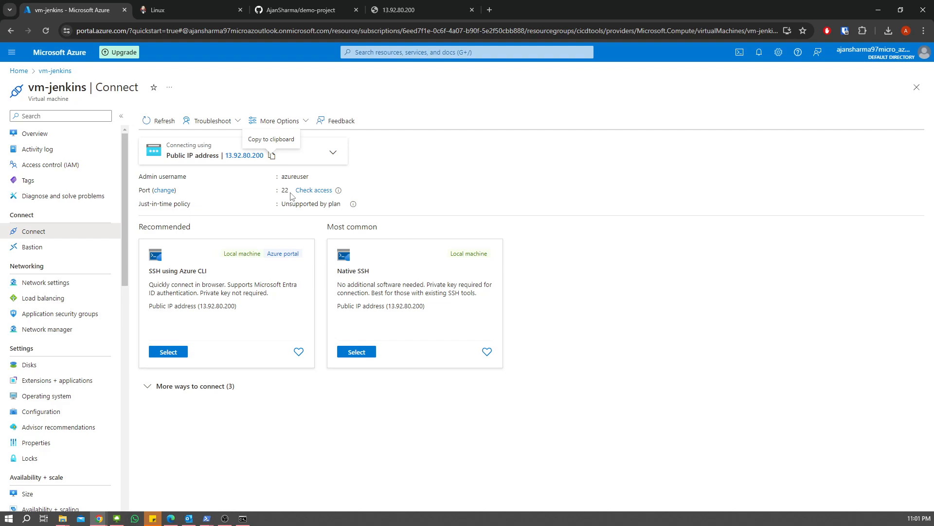
- Search network security groups, open vmjenkinsnsg363's inbound rules and begin adding a rule
{"action": "left_click", "coordinate": [399, 54]}
{"action": "type", "text": "n"}
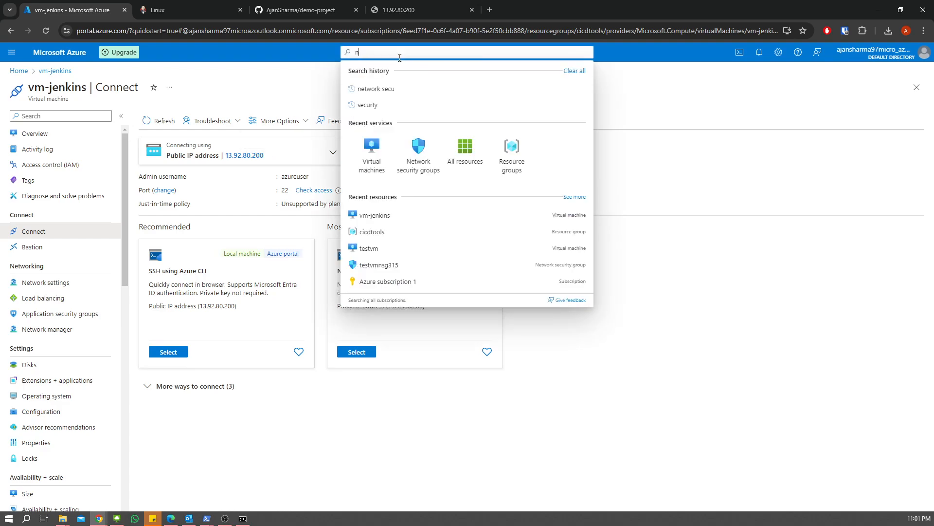
{"action": "type", "text": "etwork security"}
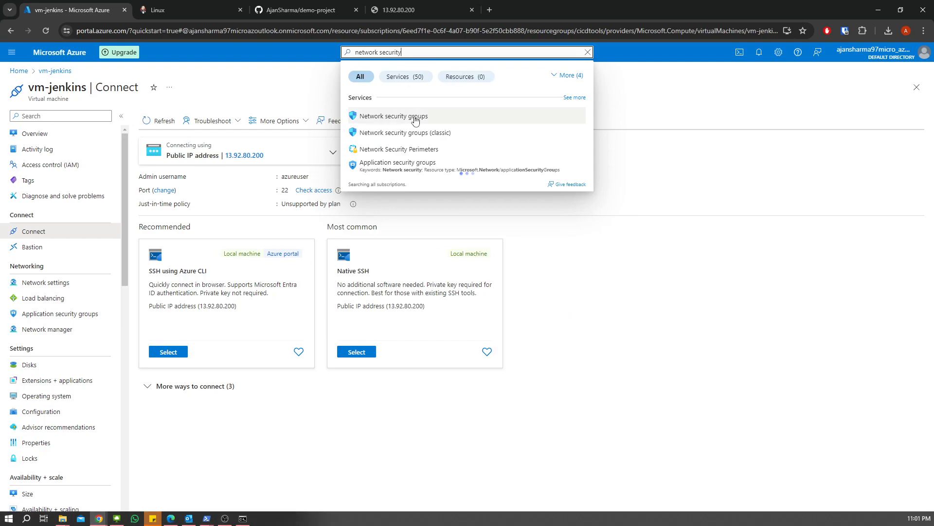
{"action": "left_click", "coordinate": [415, 119]}
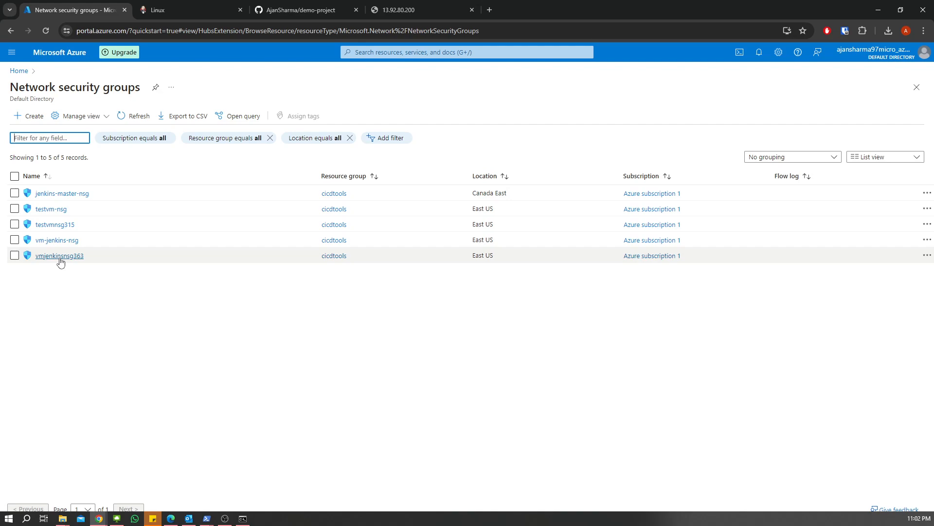
{"action": "left_click", "coordinate": [59, 256]}
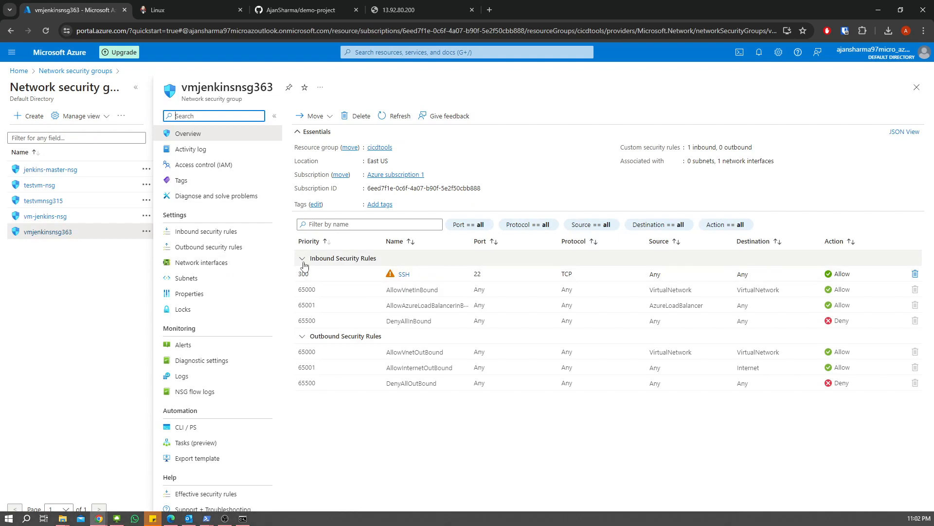
{"action": "left_click", "coordinate": [209, 234]}
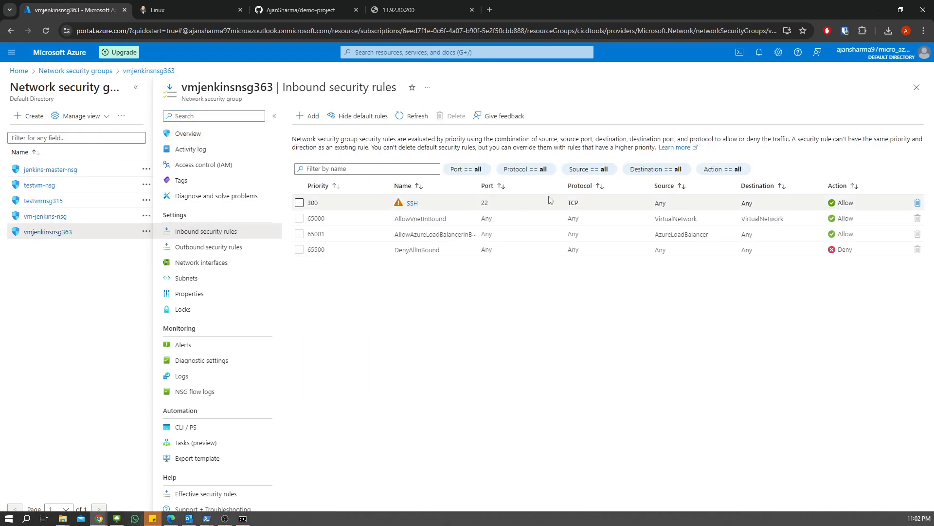
{"action": "left_click", "coordinate": [309, 116]}
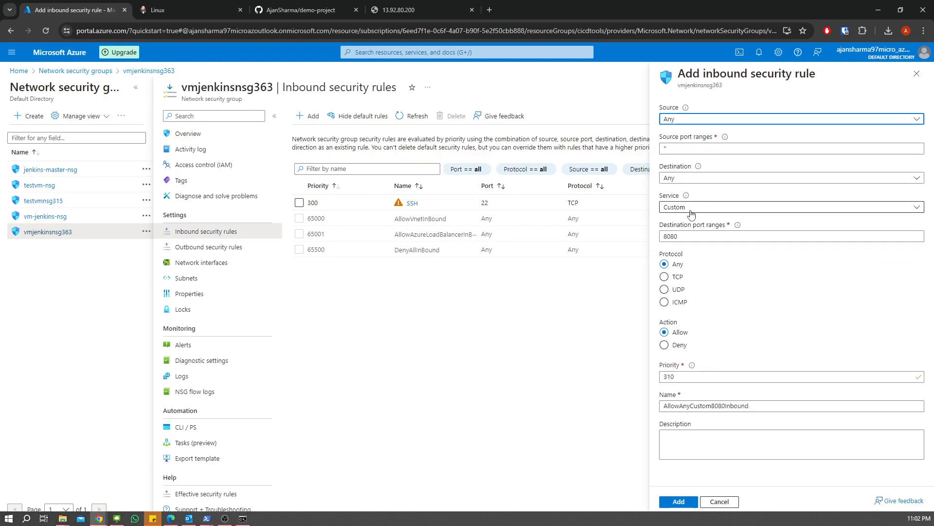
- Add the rule with destination ports 8000-9000 and protocol TCP to vmjenkinsnsg363
{"action": "left_click", "coordinate": [694, 236]}
{"action": "key", "text": "BackSpace"}
{"action": "key", "text": "BackSpace"}
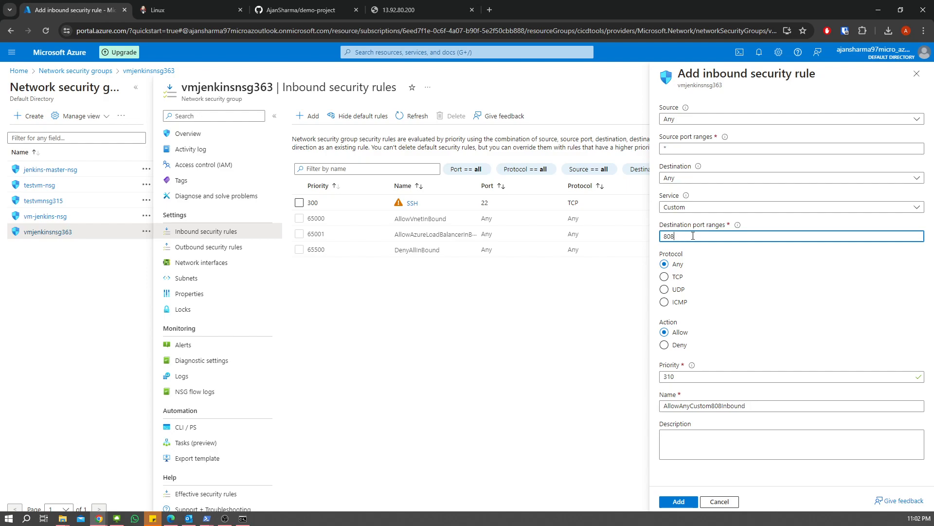
{"action": "type", "text": "00-9000"}
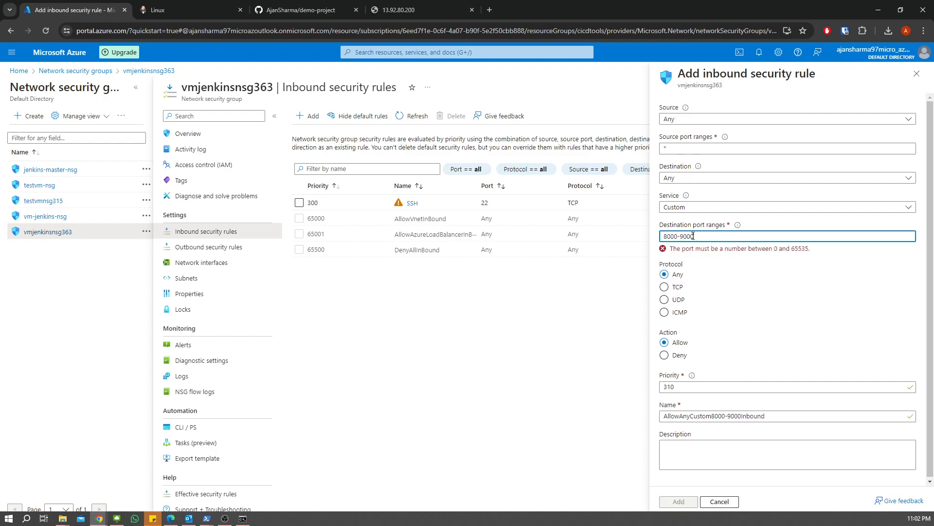
{"action": "left_click", "coordinate": [679, 276]}
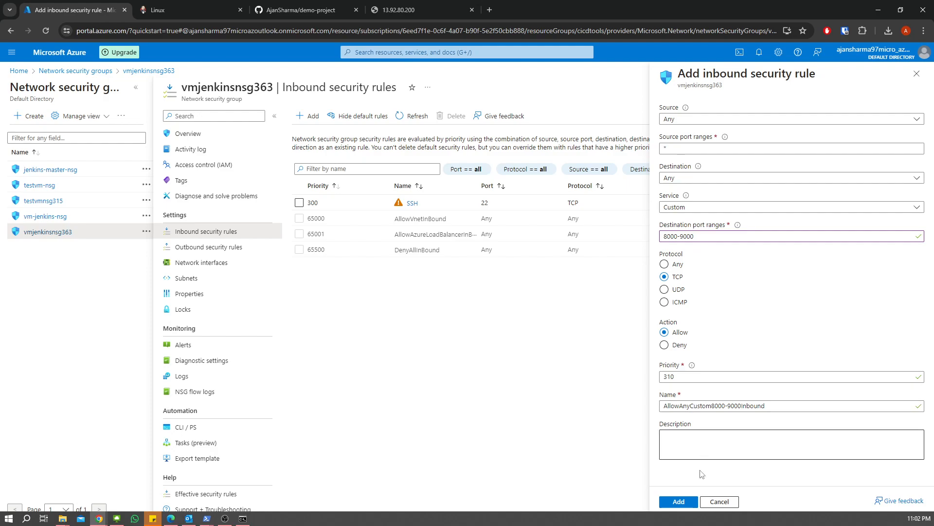
{"action": "left_click", "coordinate": [679, 501]}
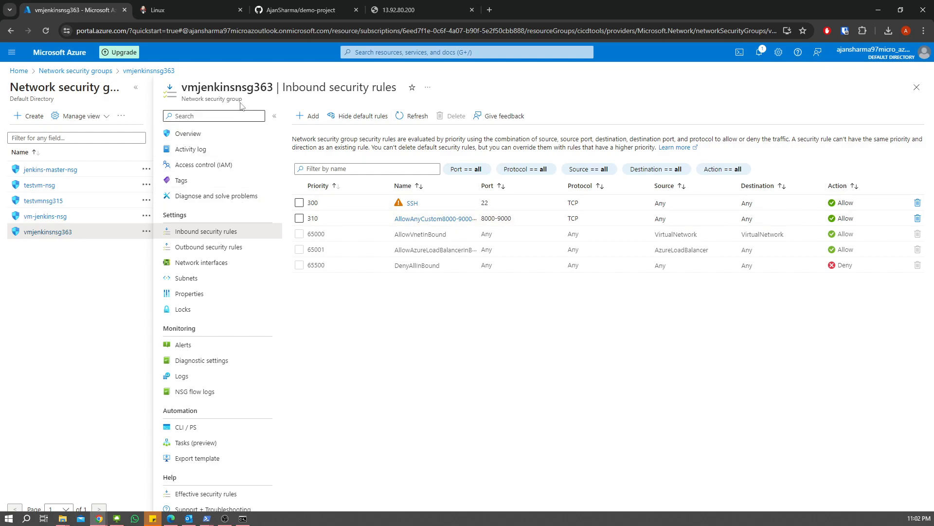
- Reload 13.92.80.200:8080 until the Unlock Jenkins page appears
{"action": "left_click", "coordinate": [394, 13]}
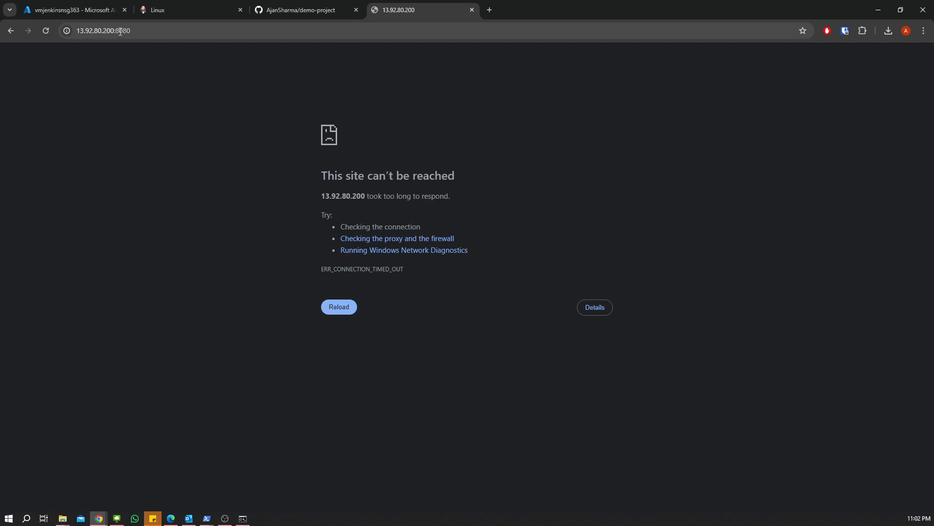
{"action": "left_click", "coordinate": [46, 31]}
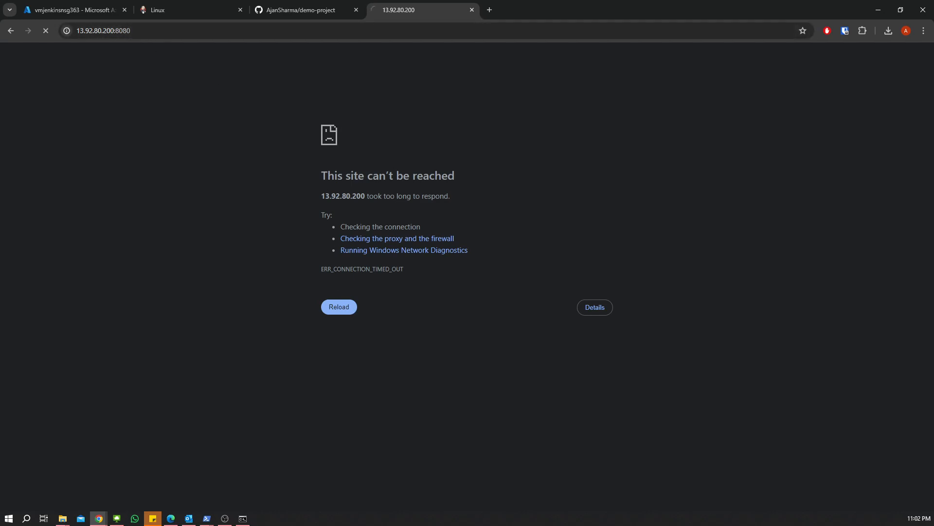
{"action": "left_click", "coordinate": [335, 307]}
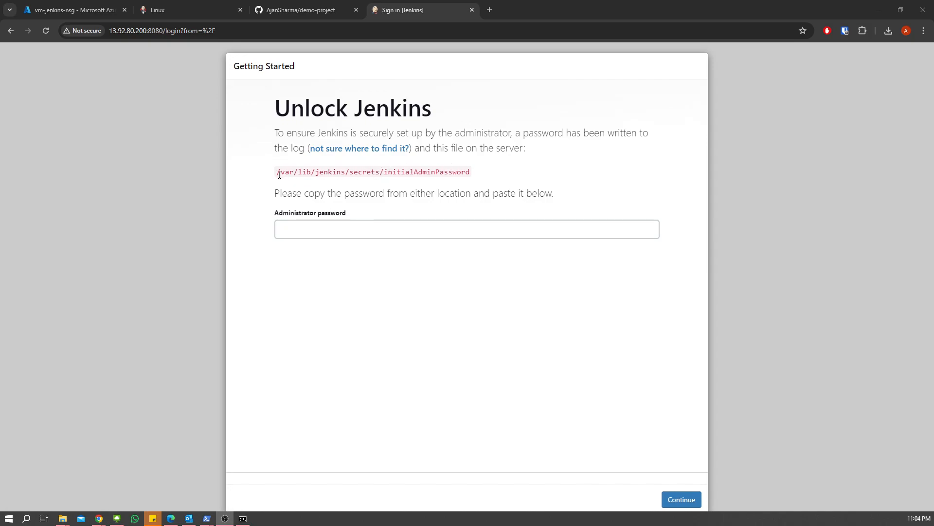
- Select the initialAdminPassword file path and switch to the vm-jenkins SSH session
{"action": "left_click_drag", "start_coordinate": [281, 173], "coordinate": [471, 171]}
{"action": "key", "text": "ctrl+c"}
{"action": "left_click", "coordinate": [419, 221]}
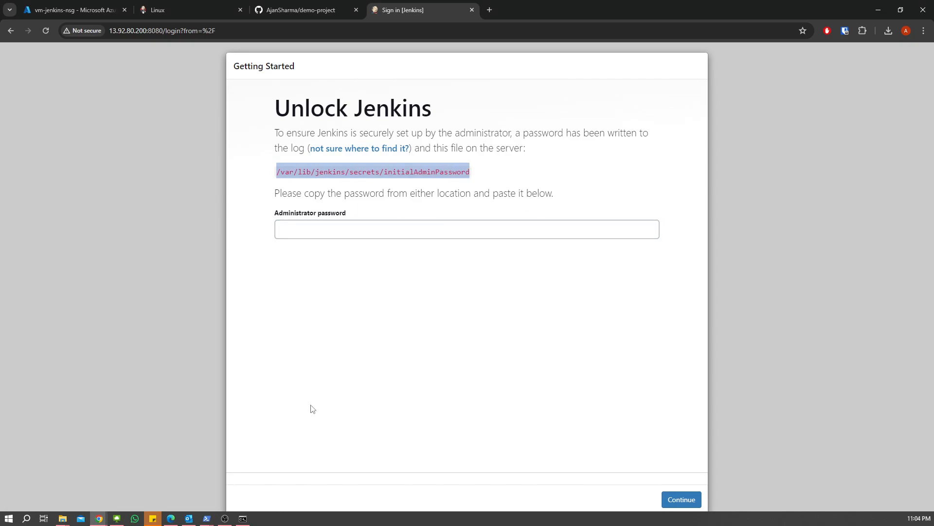
{"action": "left_click", "coordinate": [206, 518]}
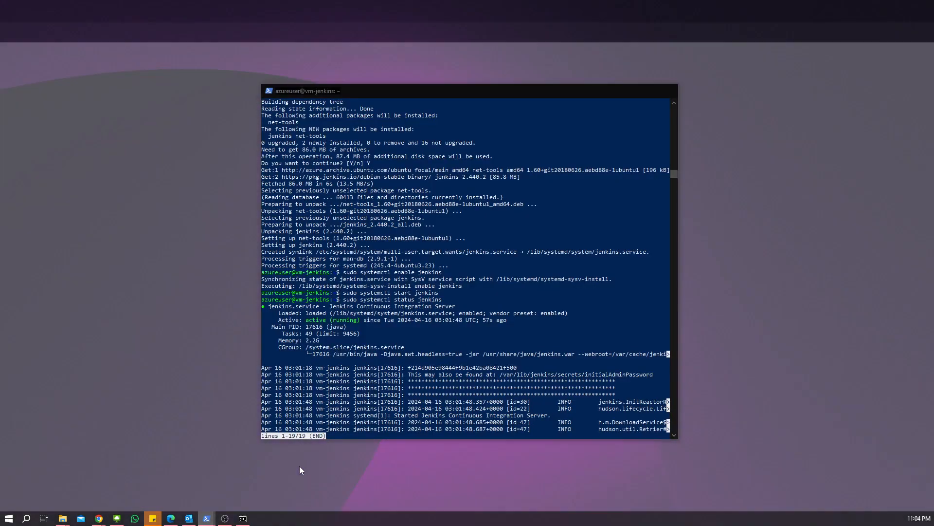
{"action": "left_click", "coordinate": [299, 466]}
- Exit the Jenkins service status, switch to root and change into the secrets path
{"action": "scroll", "coordinate": [389, 379], "scroll_direction": "down", "scroll_amount": 3}
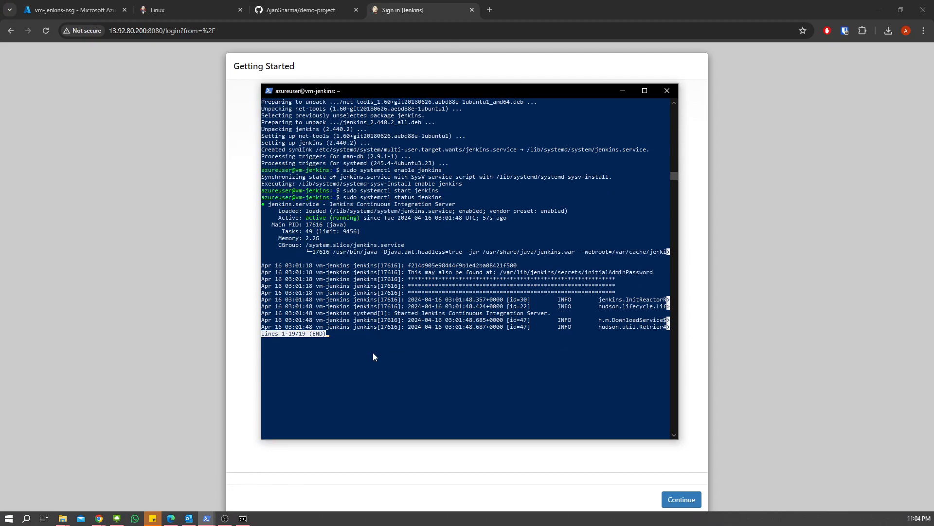
{"action": "key", "text": "q"}
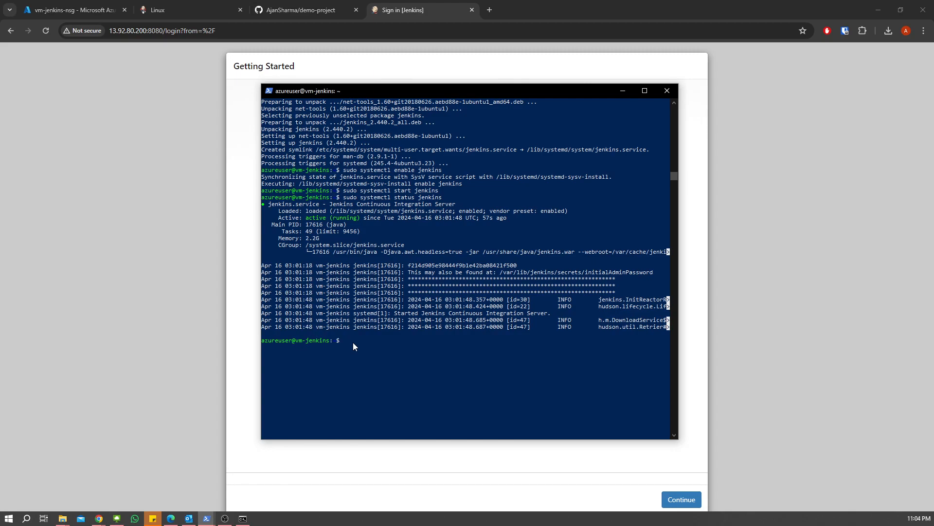
{"action": "type", "text": "cd"}
{"action": "key", "text": "ctrl+v"}
{"action": "key", "text": "Return"}
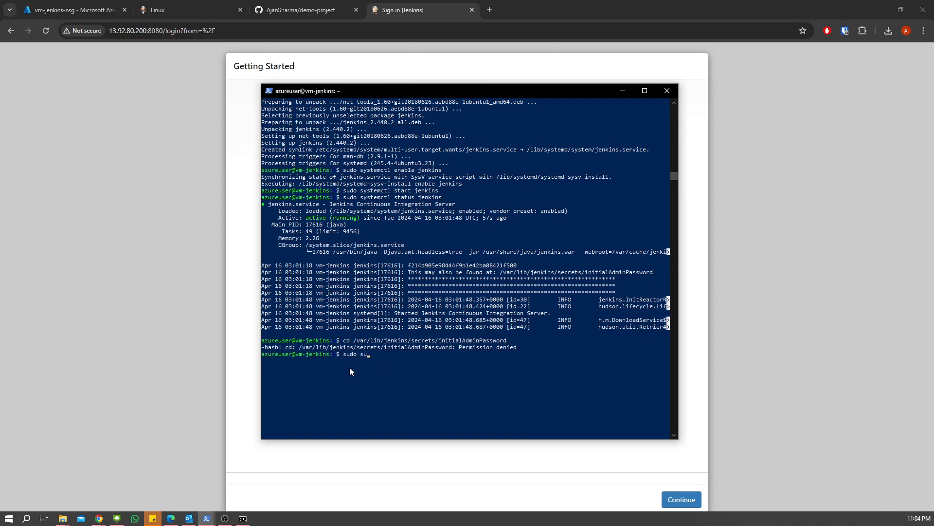
{"action": "key", "text": "Return"}
{"action": "type", "text": "cd"}
{"action": "right_click", "coordinate": [418, 363]}
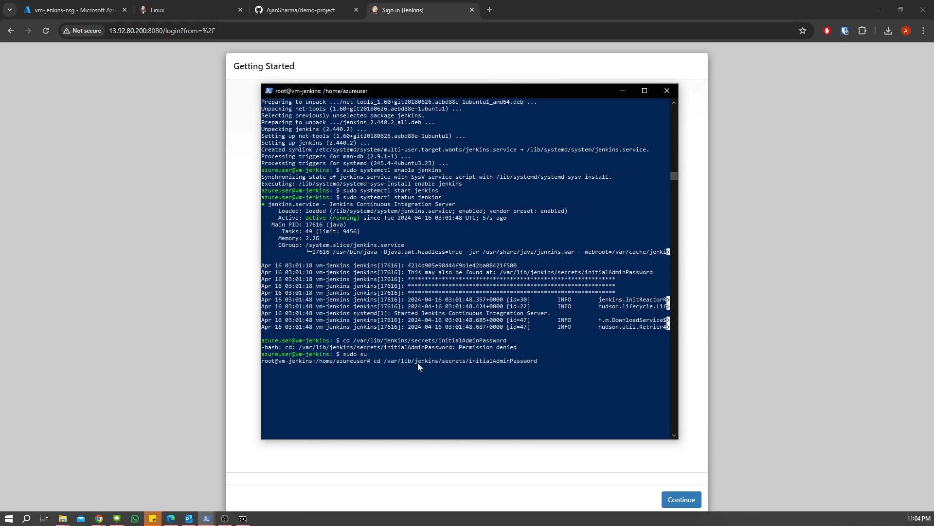
{"action": "key", "text": "Return"}
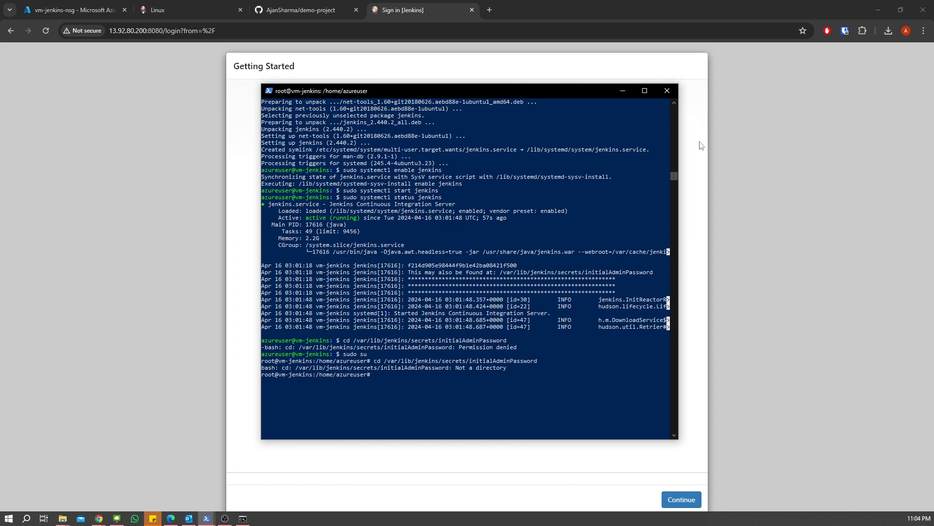
{"action": "key", "text": "Up"}
{"action": "key", "text": "Return"}
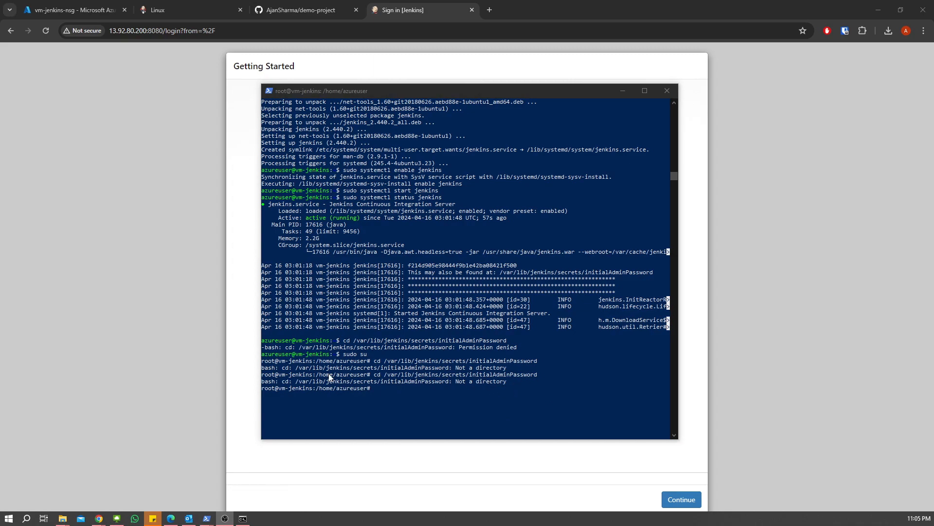
- Print /var/lib/jenkins/secrets/initialAdminPassword with cat and copy the password
{"action": "left_click", "coordinate": [382, 389]}
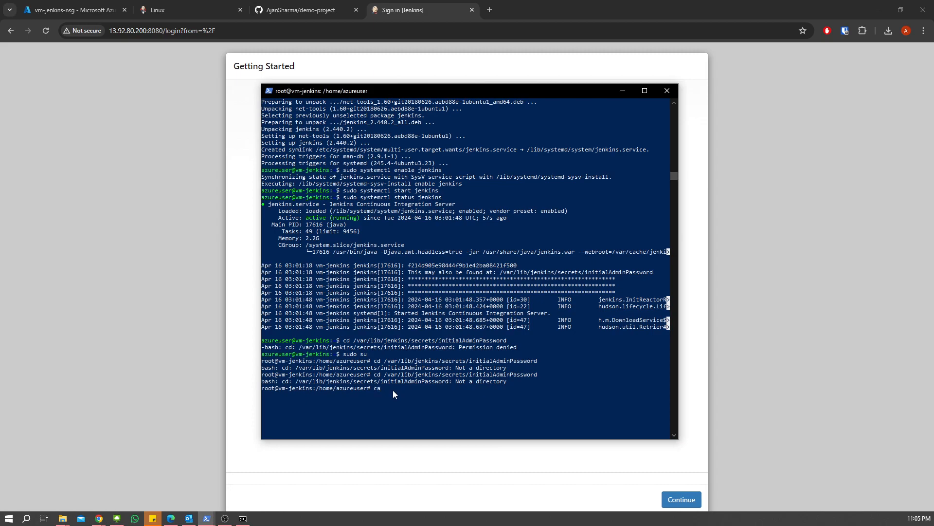
{"action": "type", "text": "cat"}
{"action": "key", "text": "ctrl+v"}
{"action": "key", "text": "Return"}
{"action": "left_click_drag", "start_coordinate": [370, 395], "coordinate": [263, 398]}
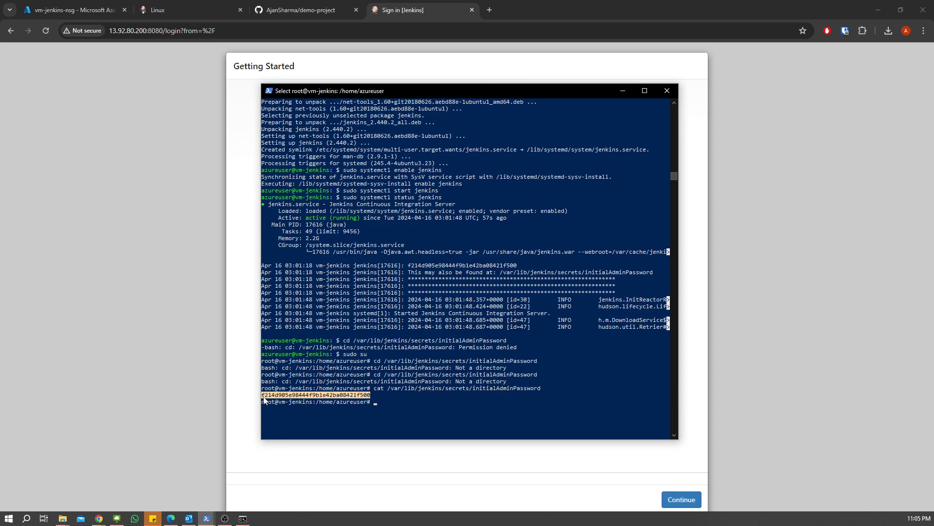
{"action": "right_click", "coordinate": [341, 409]}
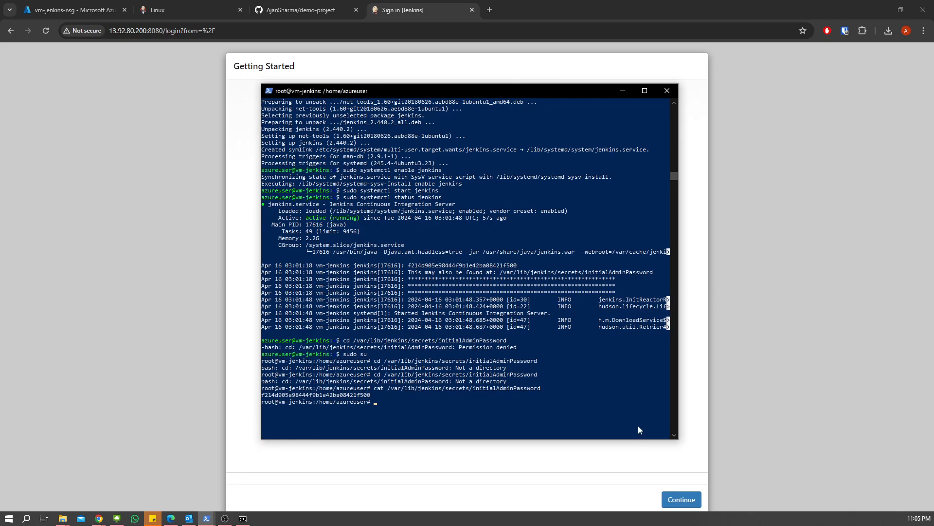
- Paste the copied password into Administrator password on Unlock Jenkins and continue
{"action": "left_click", "coordinate": [685, 87]}
{"action": "left_click", "coordinate": [425, 229]}
{"action": "key", "text": "ctrl+v"}
{"action": "left_click", "coordinate": [681, 500]}
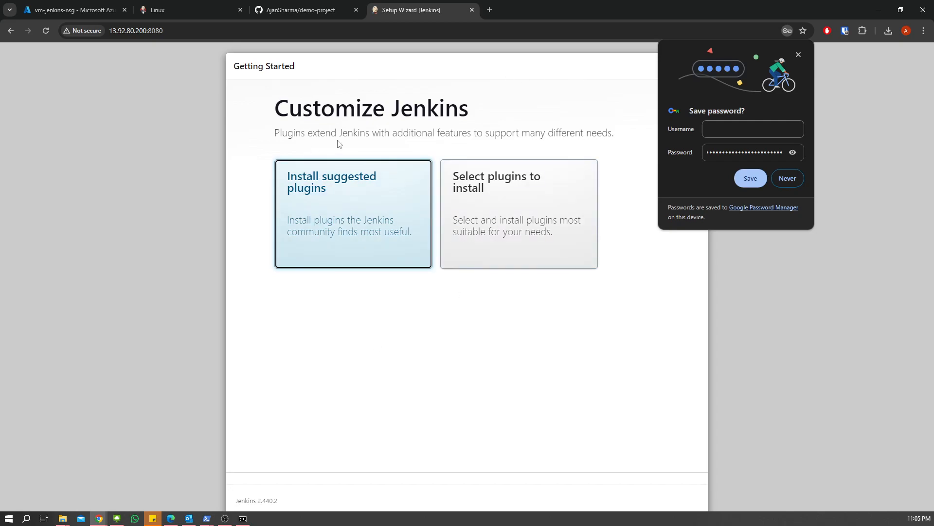
- Dismiss the save-password offer and choose Install suggested plugins
{"action": "left_click", "coordinate": [798, 53]}
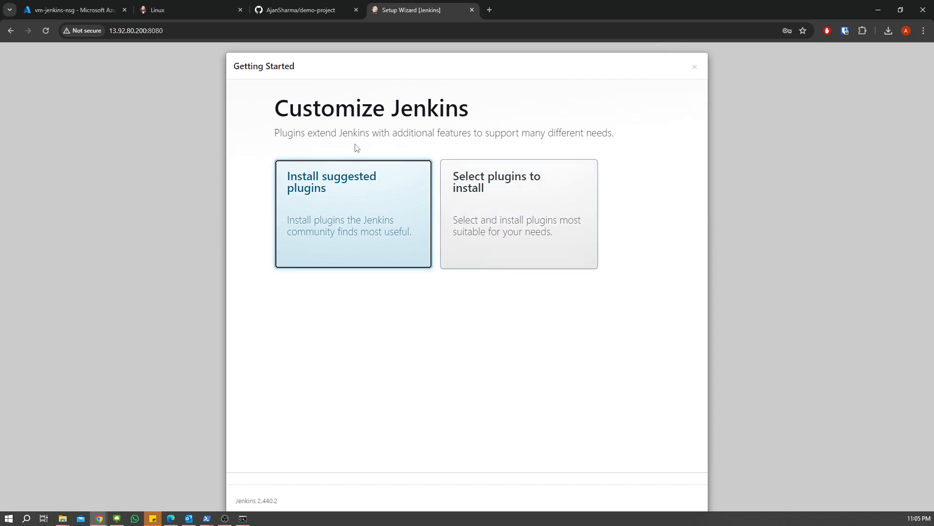
{"action": "left_click", "coordinate": [322, 210]}
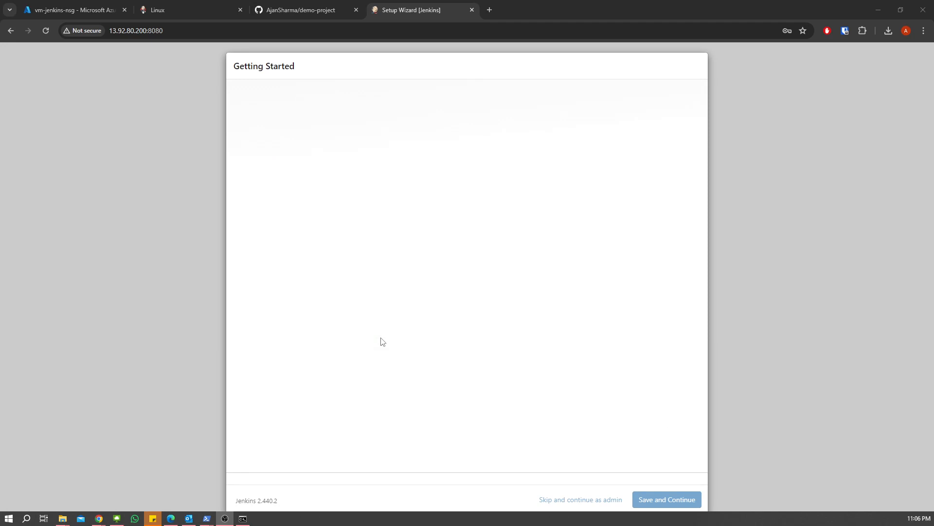
- Enter the new admin's username, then type and confirm the password
{"action": "left_click", "coordinate": [319, 156]}
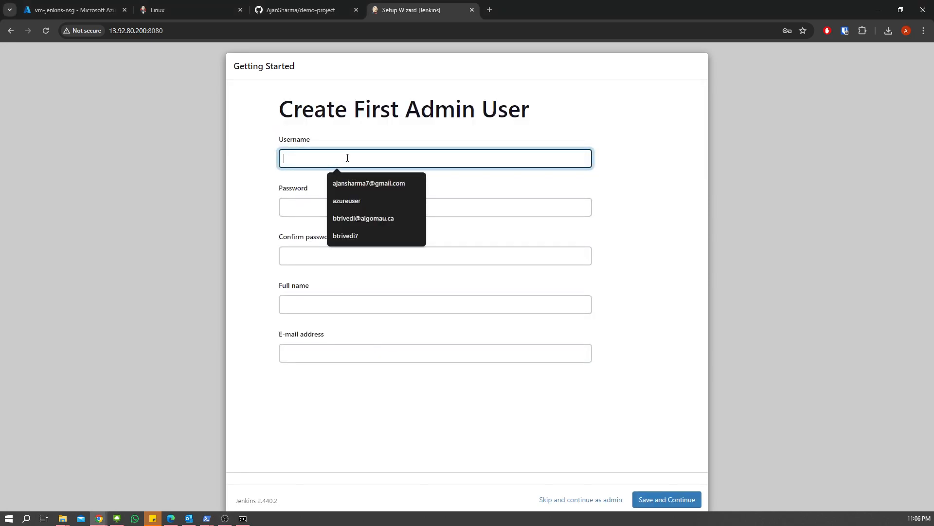
{"action": "type", "text": "azure-jenkins"}
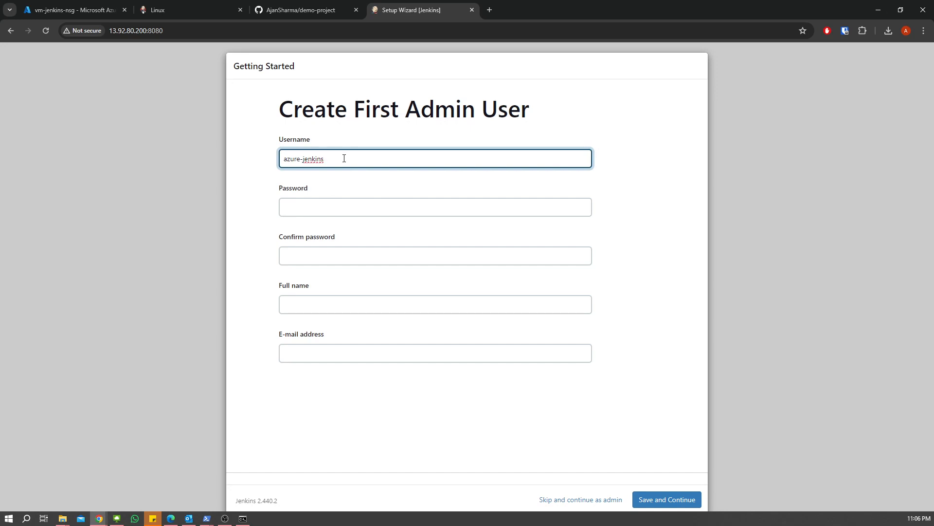
{"action": "type", "text": "-="}
{"action": "key", "text": "BackSpace"}
{"action": "key", "text": "BackSpace"}
{"action": "key", "text": "BackSpace"}
{"action": "key", "text": "BackSpace"}
{"action": "key", "text": "BackSpace"}
{"action": "key", "text": "BackSpace"}
{"action": "key", "text": "BackSpace"}
{"action": "key", "text": "BackSpace"}
{"action": "key", "text": "BackSpace"}
{"action": "key", "text": "BackSpace"}
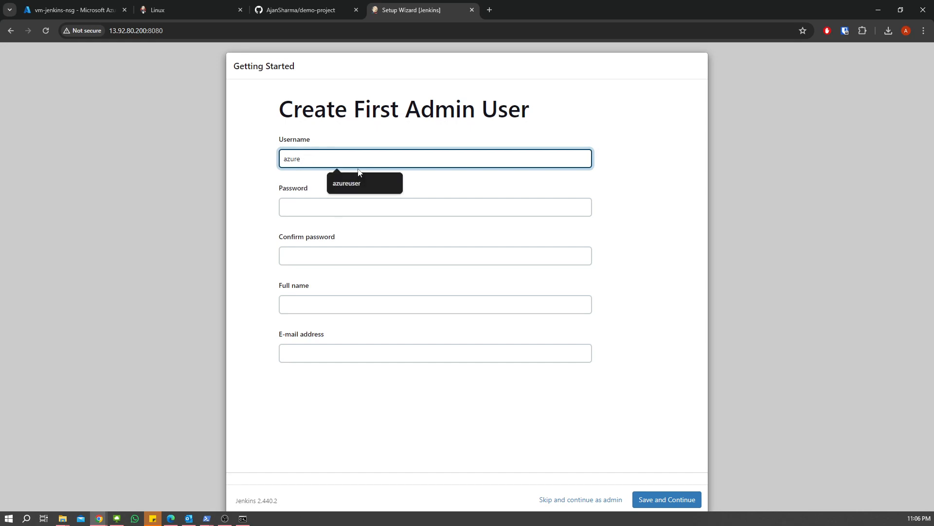
{"action": "left_click", "coordinate": [349, 180]}
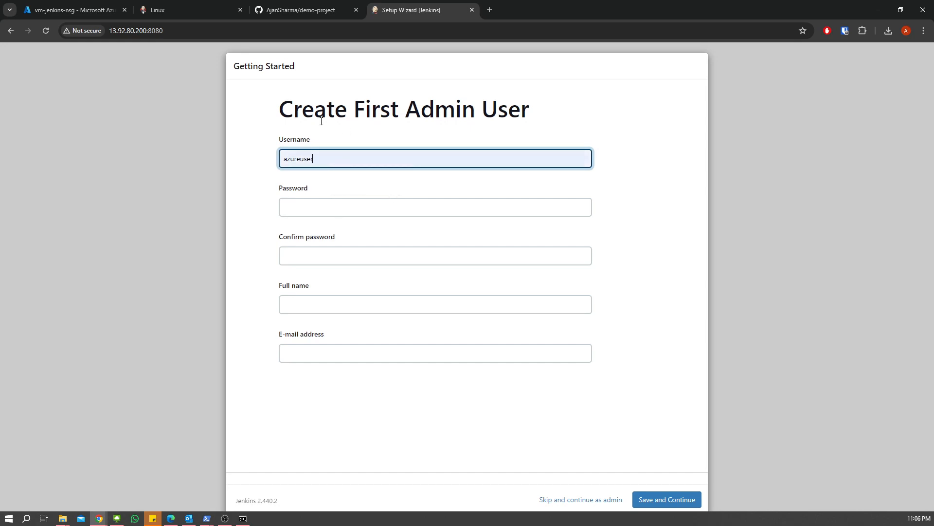
{"action": "left_click", "coordinate": [322, 203]}
{"action": "type", "text": "********"}
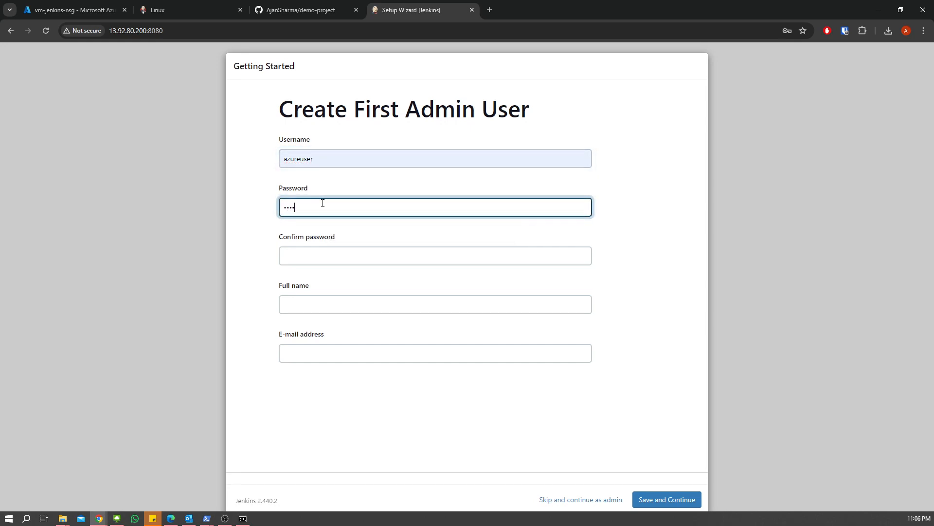
{"action": "left_click", "coordinate": [327, 253]}
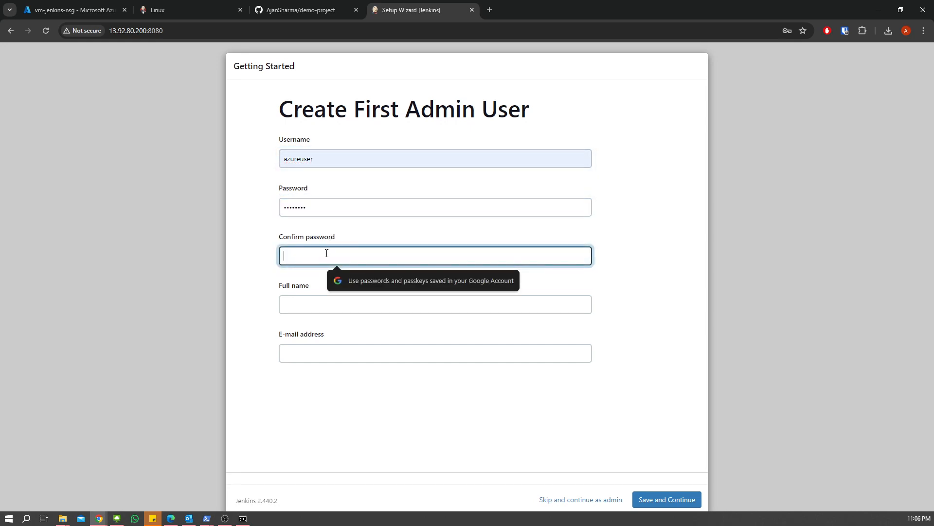
{"action": "type", "text": "********"}
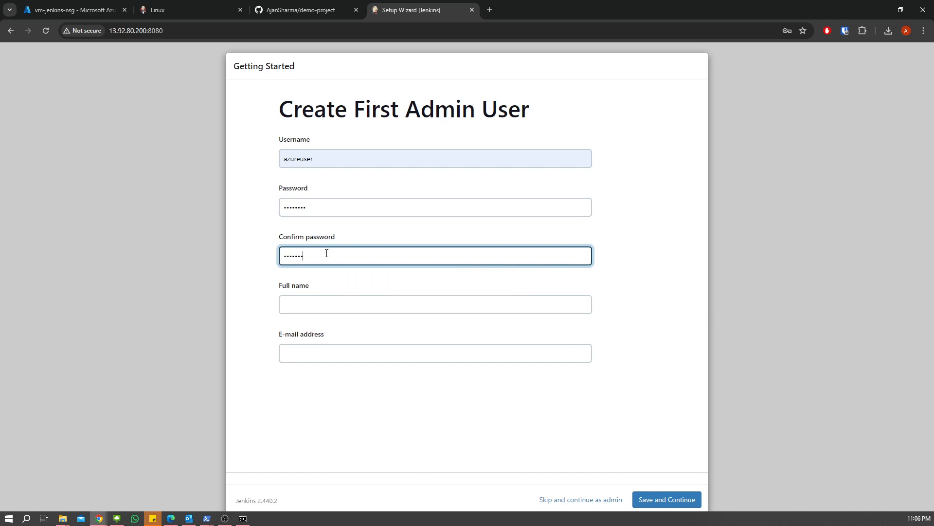
{"action": "left_click", "coordinate": [316, 308]}
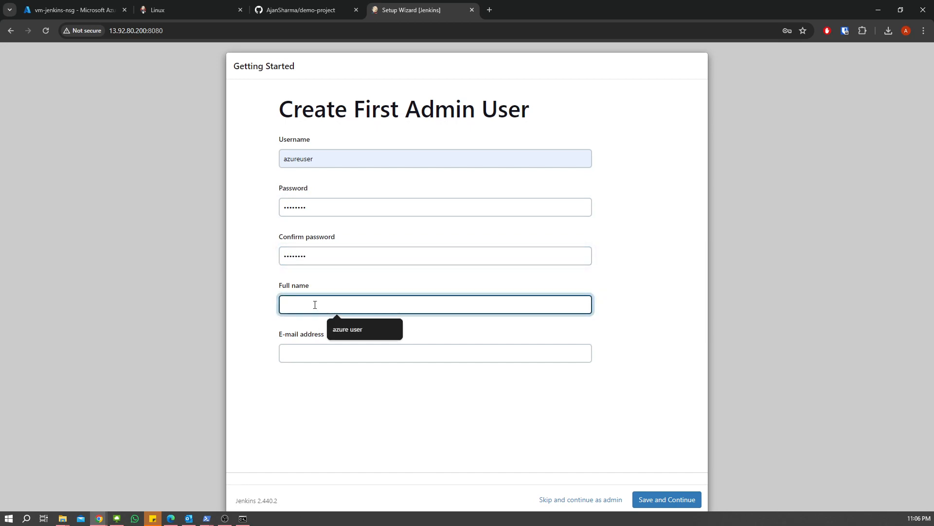
{"action": "left_click", "coordinate": [358, 328]}
{"action": "left_click", "coordinate": [368, 345]}
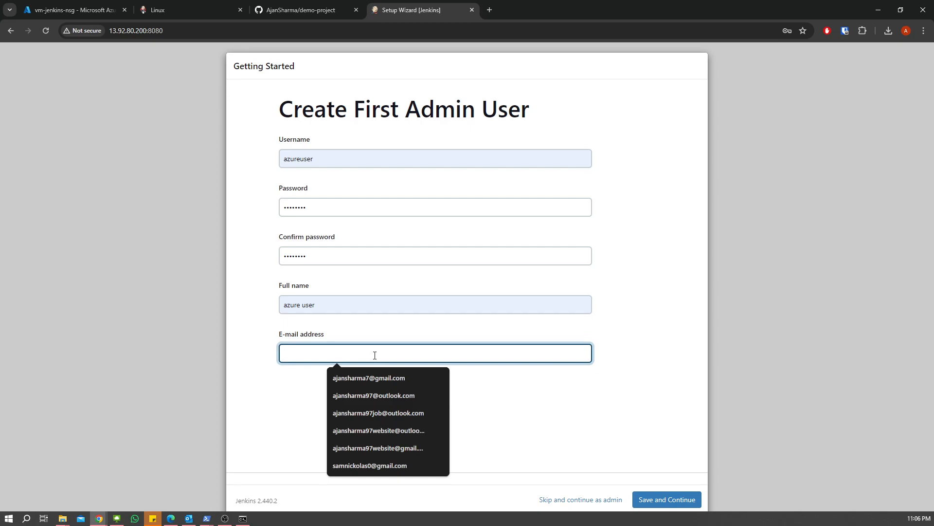
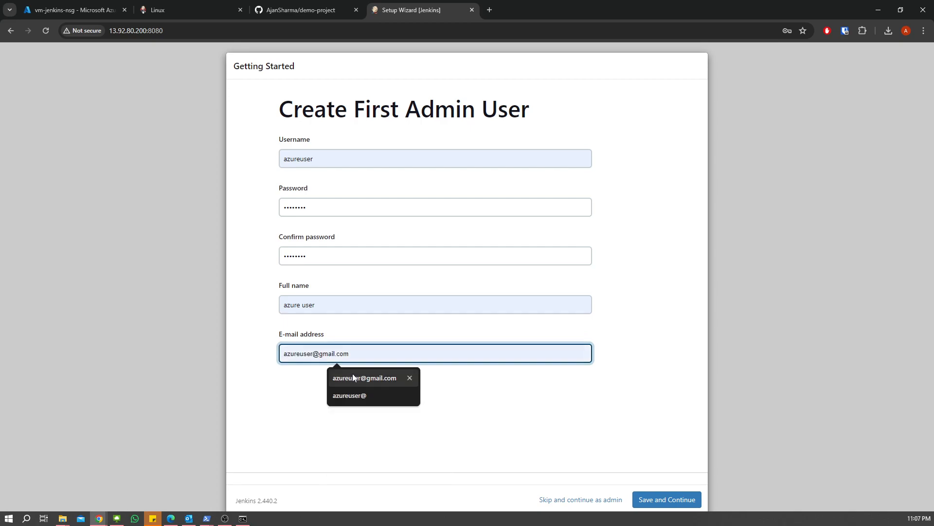
{"action": "left_click", "coordinate": [353, 374]}
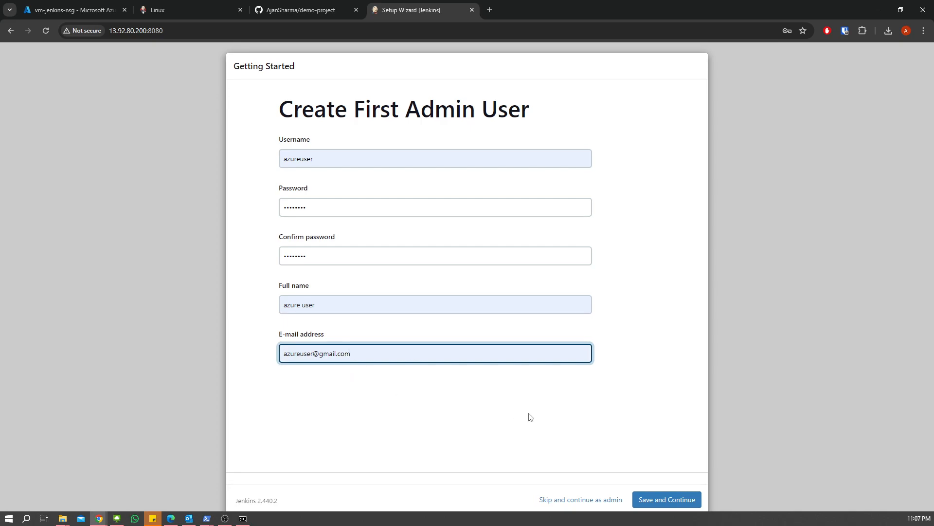
{"action": "left_click", "coordinate": [678, 502]}
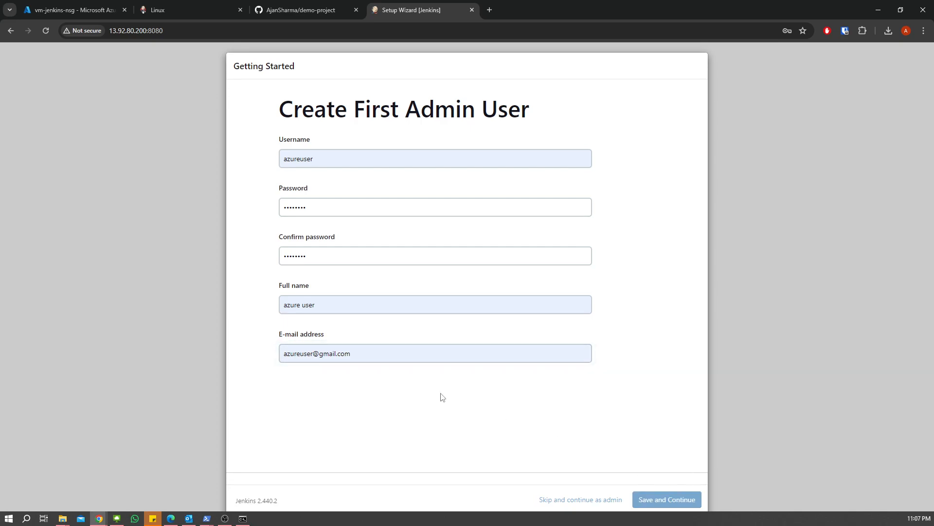
{"action": "left_click", "coordinate": [673, 500]}
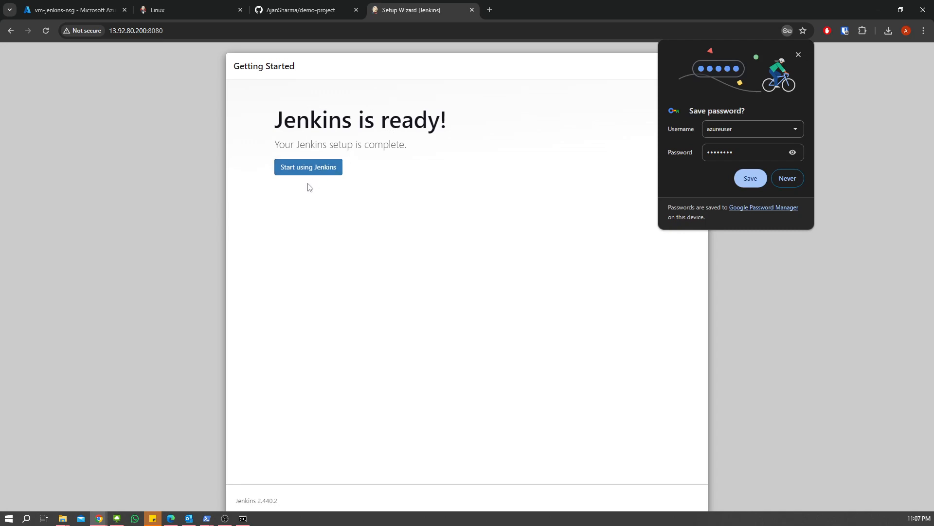
- Start using Jenkins and dismiss the save-password offer to reach the dashboard
{"action": "left_click", "coordinate": [314, 168]}
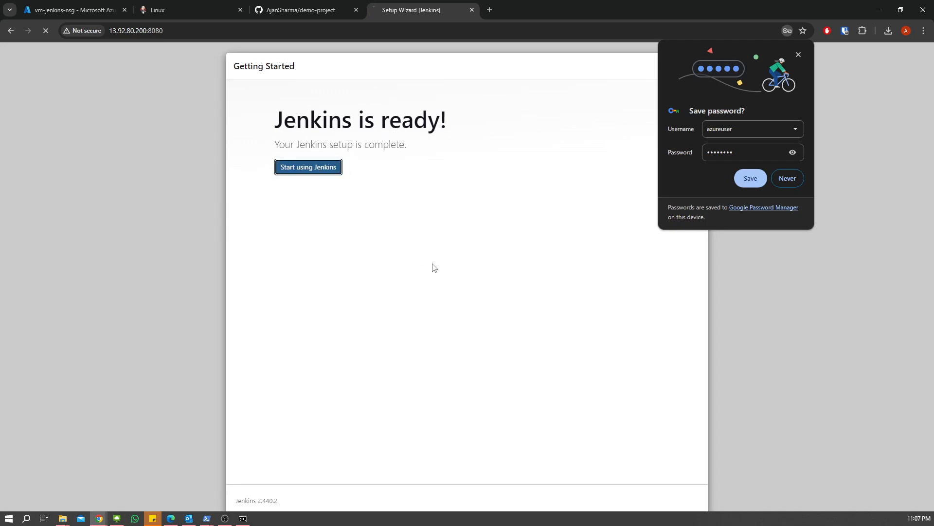
{"action": "left_click", "coordinate": [799, 55]}
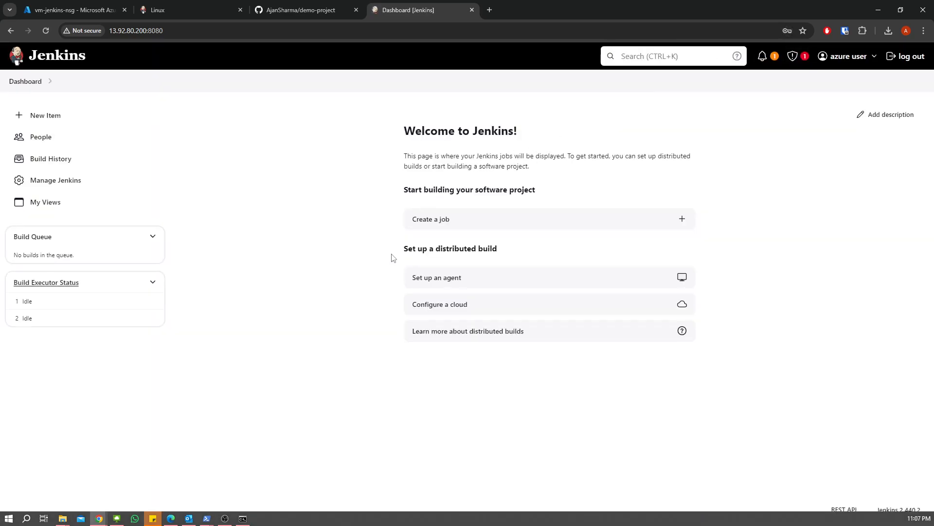